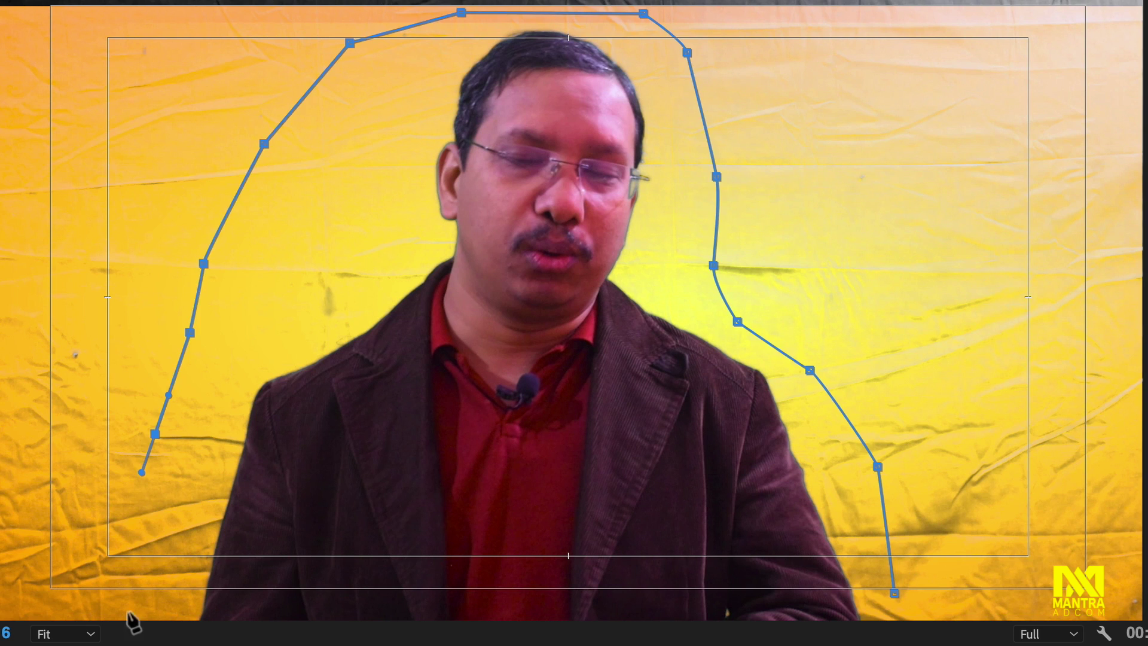
Load the green-screen clip DSC_0012.MOV from the Shoot Intro project for preview
{"action": "left_click", "coordinate": [128, 616]}
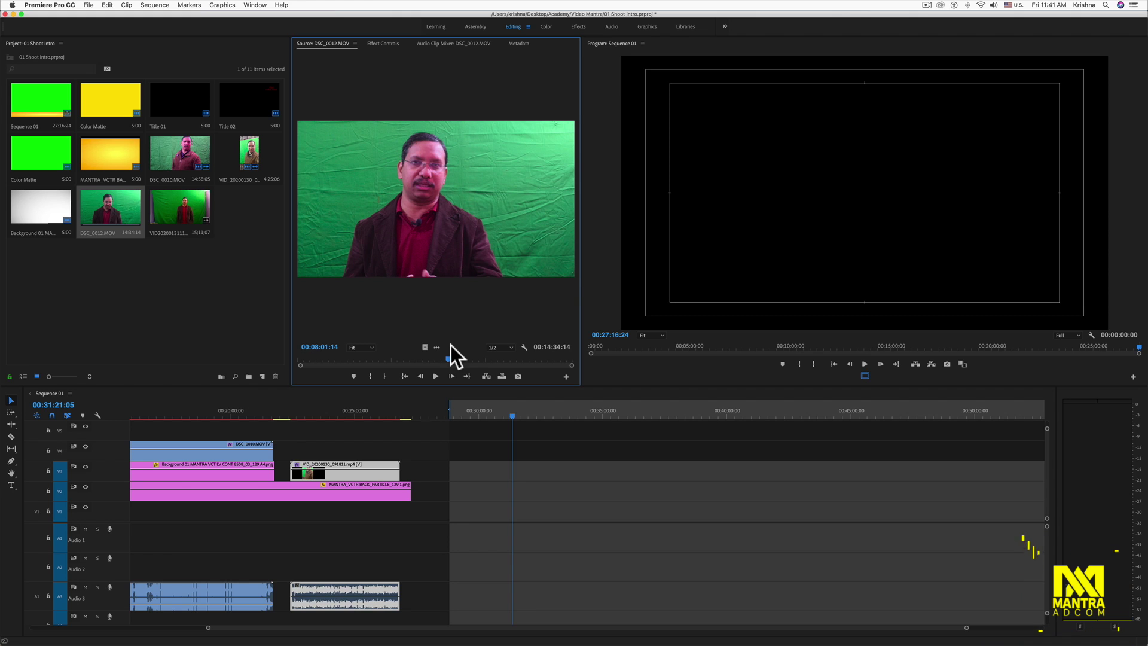
Mark a 38-second take of DSC_0012.MOV and drop it onto V2 and A2
{"action": "left_click", "coordinate": [318, 360]}
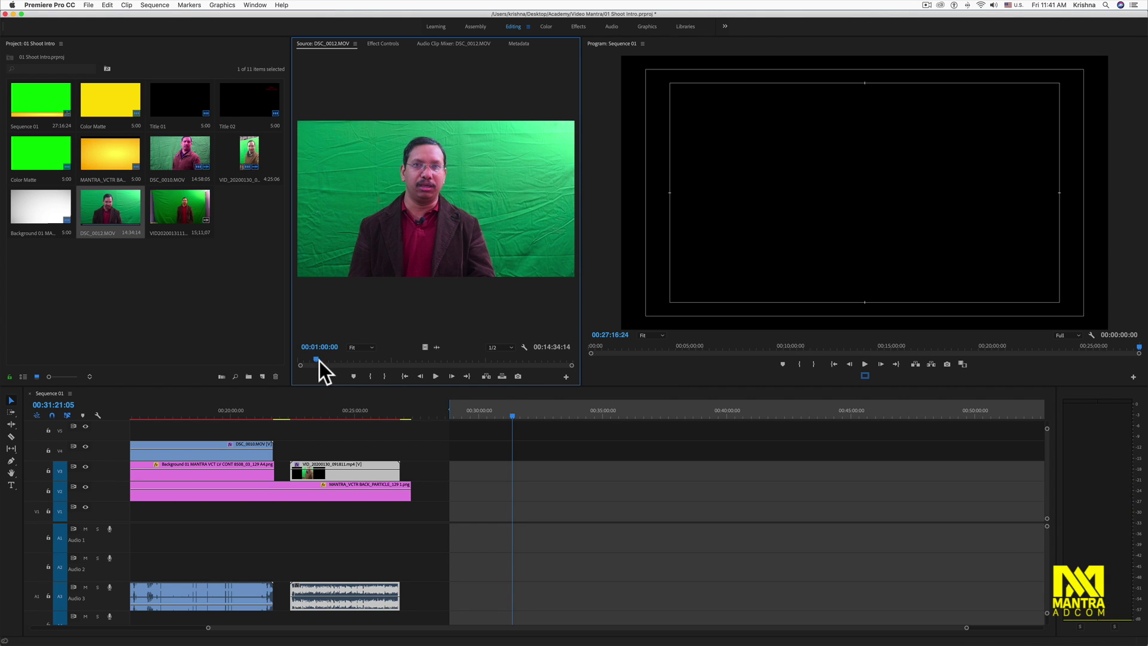
{"action": "key", "text": "i"}
{"action": "left_click_drag", "start_coordinate": [319, 361], "coordinate": [332, 360]}
{"action": "key", "text": "o"}
{"action": "left_click_drag", "start_coordinate": [421, 235], "coordinate": [514, 490]}
{"action": "left_click", "coordinate": [519, 416]}
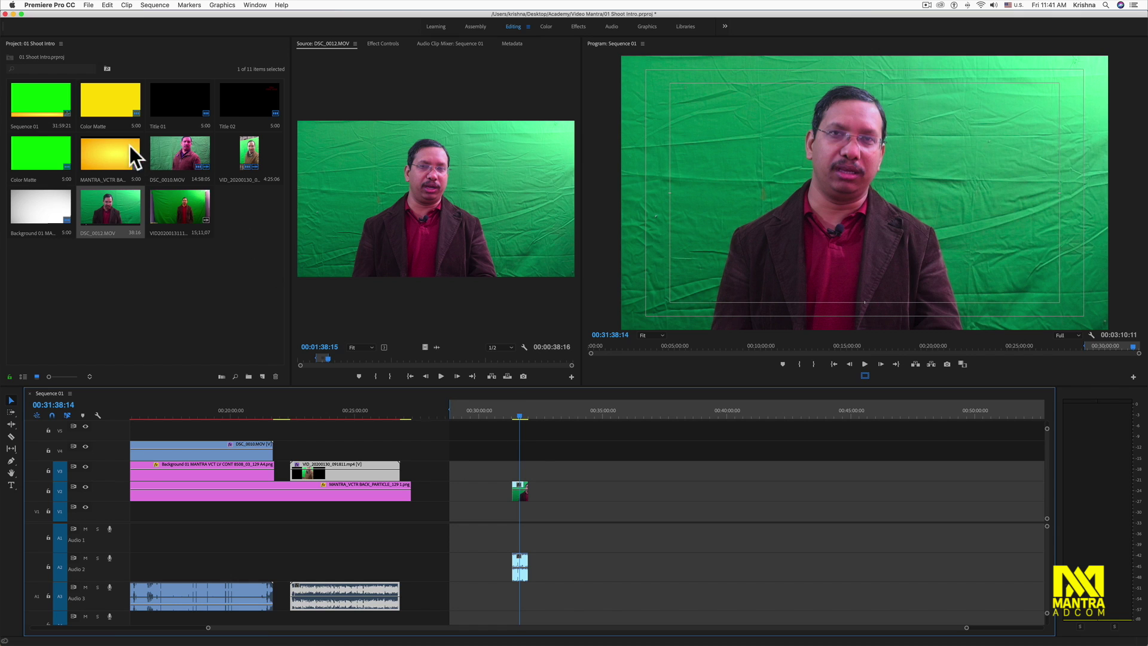
Place the orange-yellow MANTRA background on V1 under the presenter and extend it
{"action": "mouse_move", "coordinate": [111, 148]}
{"action": "left_mouse_down"}
{"action": "mouse_move", "coordinate": [538, 492]}
{"action": "mouse_move", "coordinate": [514, 514]}
{"action": "mouse_move", "coordinate": [540, 512]}
{"action": "left_mouse_up"}
{"action": "left_click", "coordinate": [530, 417]}
{"action": "left_click", "coordinate": [535, 415]}
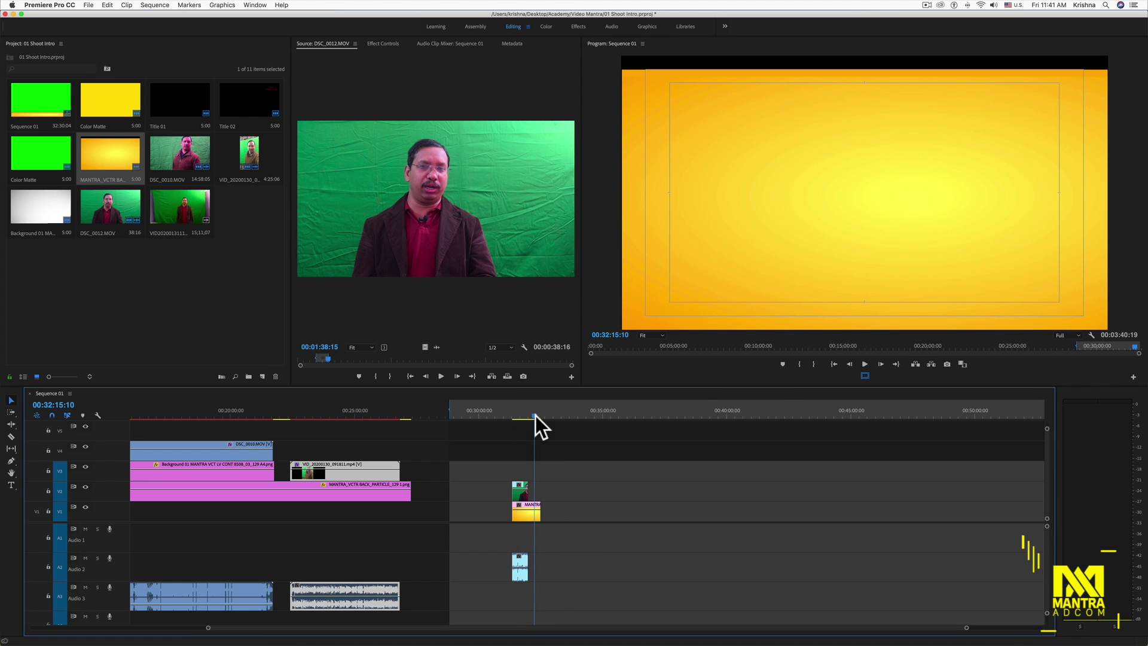
{"action": "left_click", "coordinate": [529, 415]}
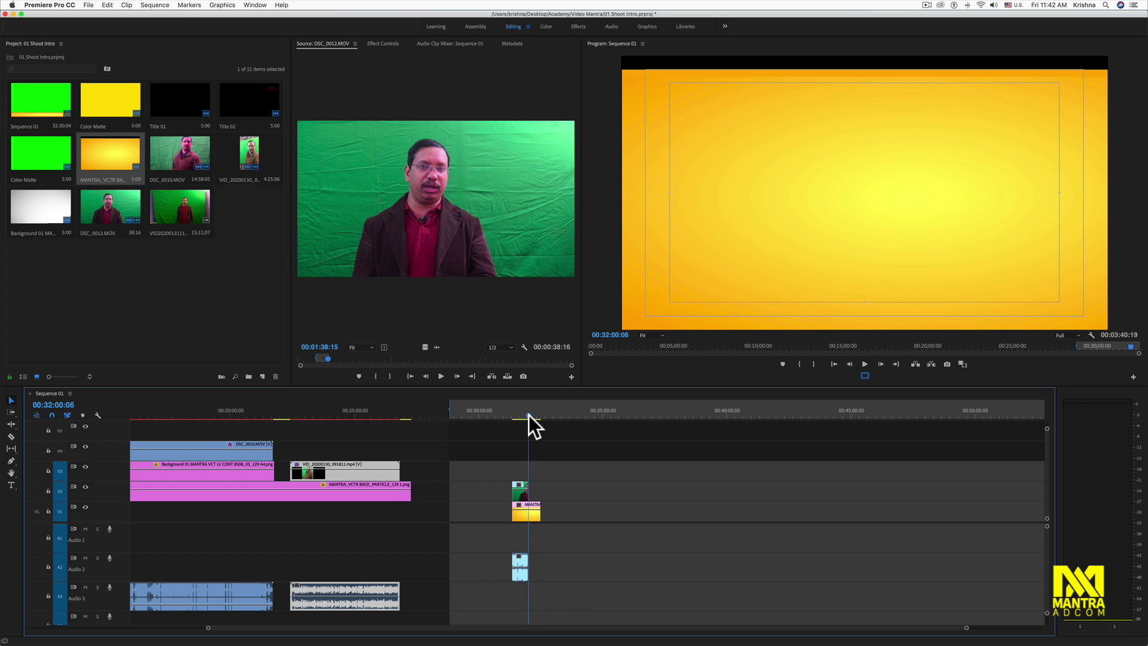
{"action": "left_click", "coordinate": [520, 415]}
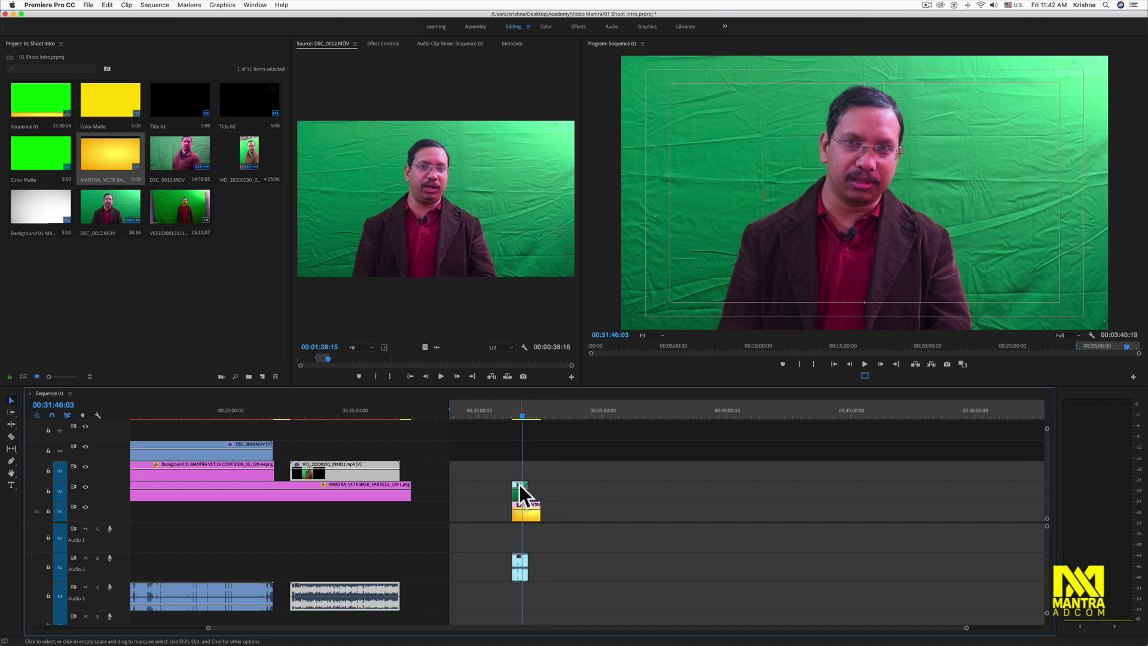
Mute the Audio 2 and Audio 3 tracks
{"action": "left_click", "coordinate": [520, 487]}
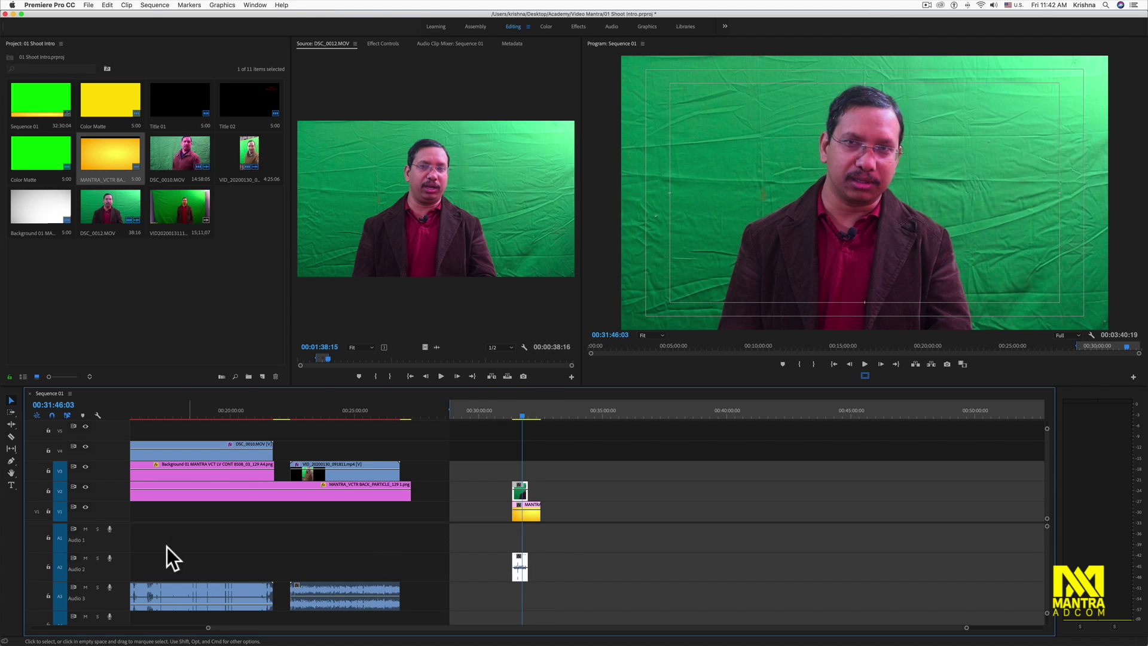
{"action": "left_click", "coordinate": [86, 558]}
{"action": "left_click", "coordinate": [86, 588]}
Lengthen the presenter clip so it lines up with the background
{"action": "left_click", "coordinate": [518, 418]}
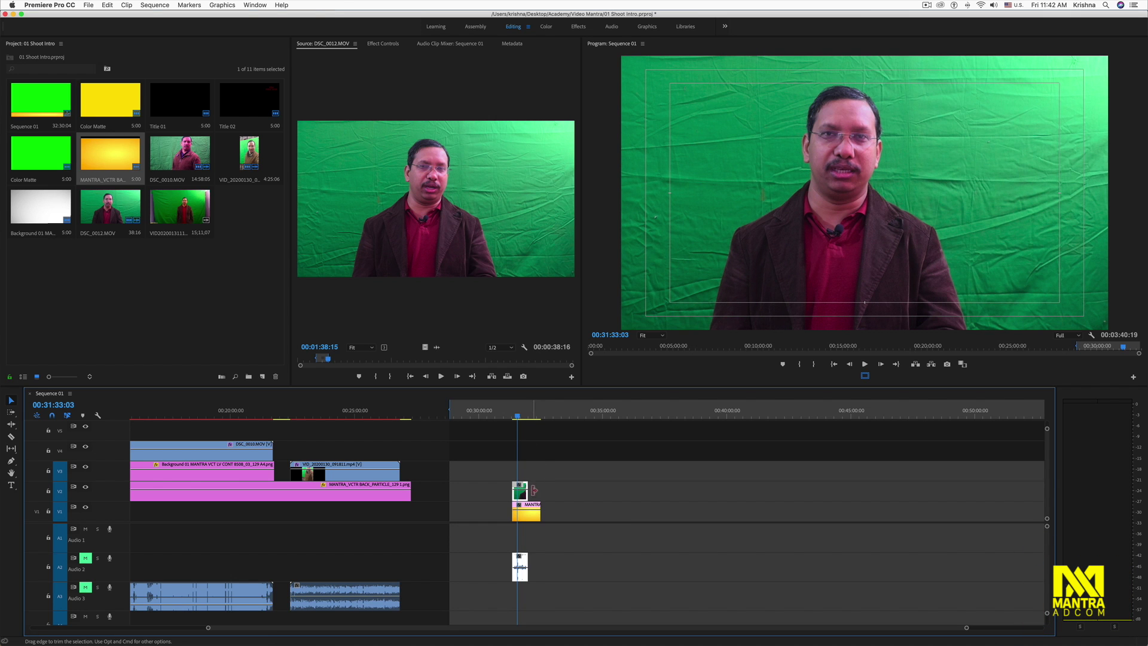
{"action": "left_click_drag", "start_coordinate": [527, 491], "coordinate": [552, 494]}
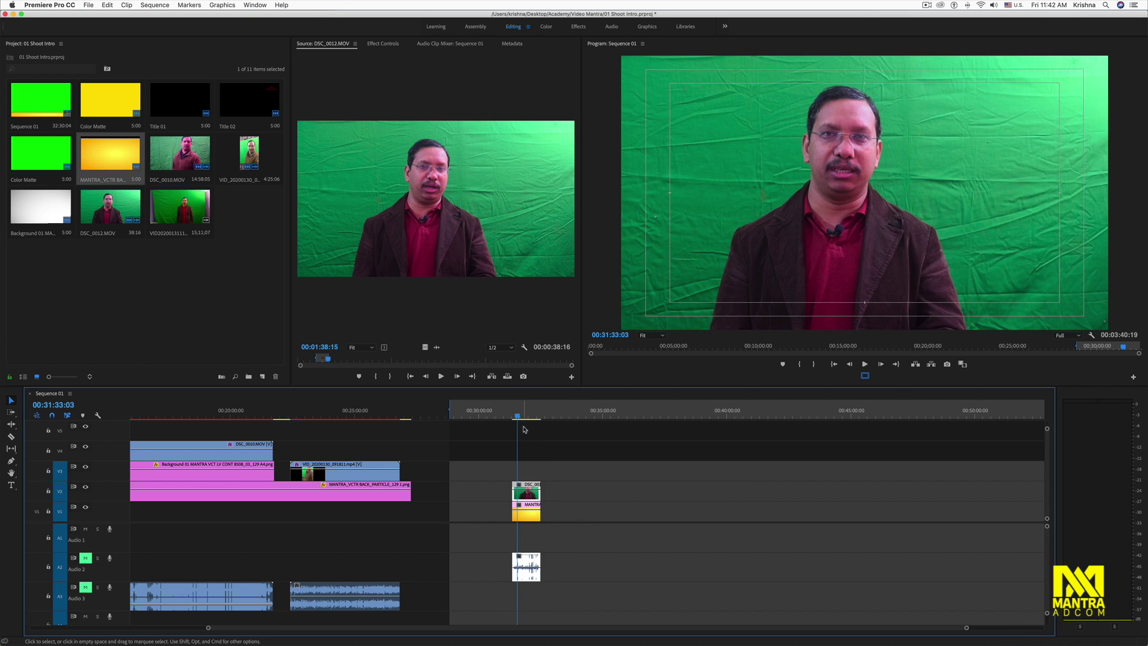
{"action": "mouse_move", "coordinate": [551, 494]}
{"action": "left_mouse_down"}
{"action": "mouse_move", "coordinate": [605, 495]}
{"action": "mouse_move", "coordinate": [570, 495]}
{"action": "left_mouse_up"}
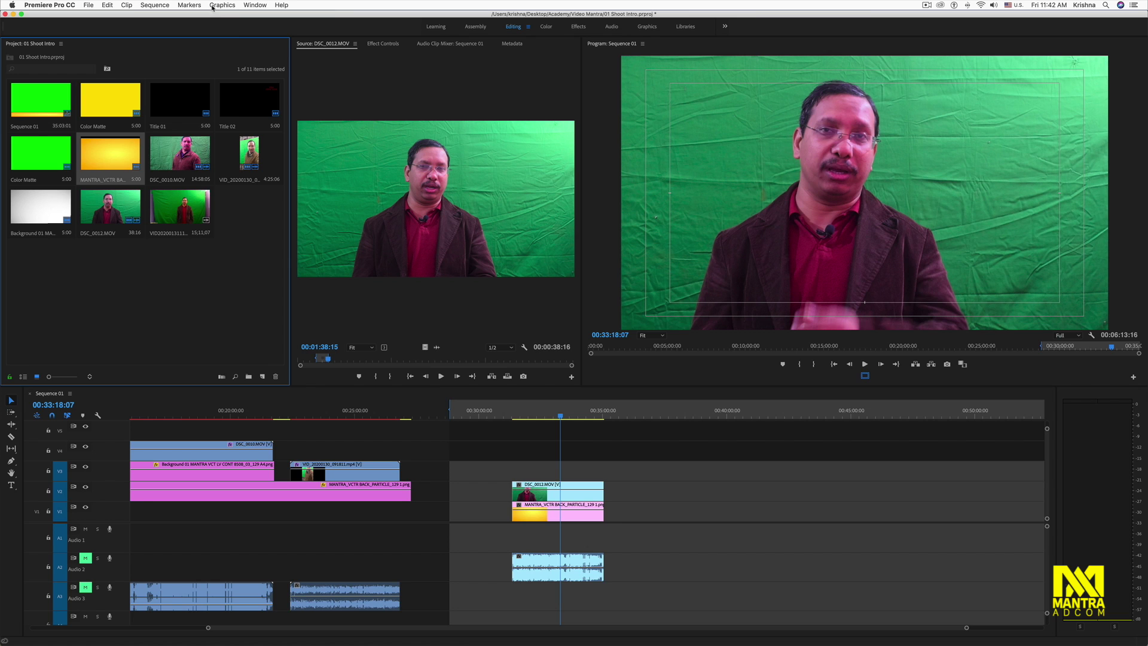
Dock the Effects panel beside the Project bin and expand Video Effects > Keying
{"action": "left_click", "coordinate": [256, 5]}
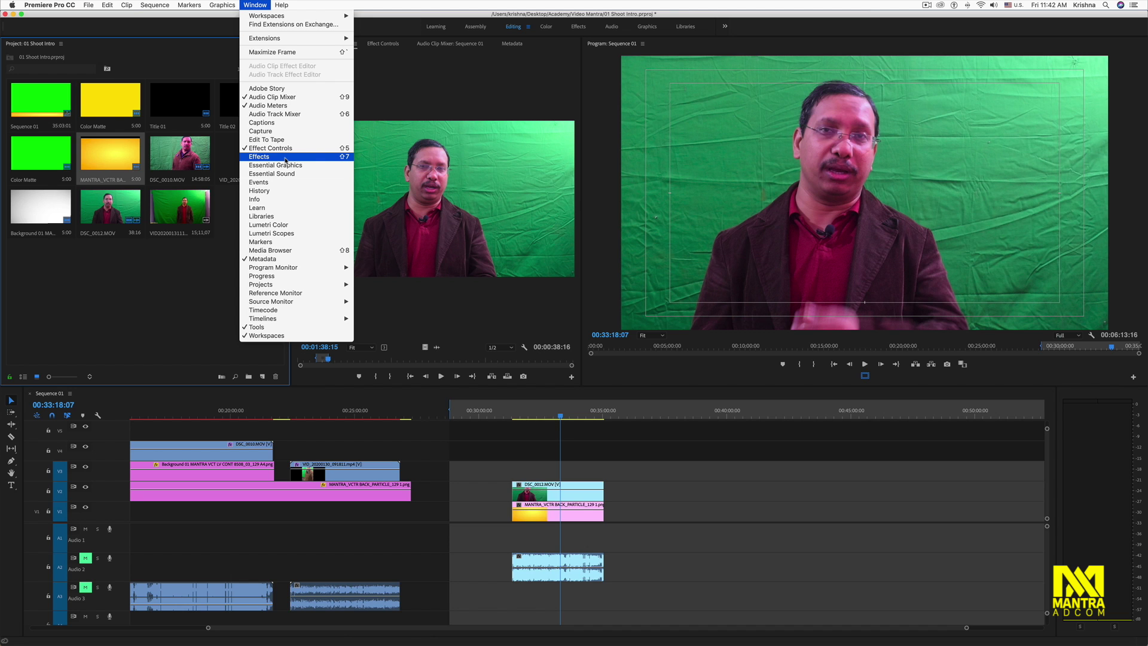
{"action": "left_click", "coordinate": [286, 157]}
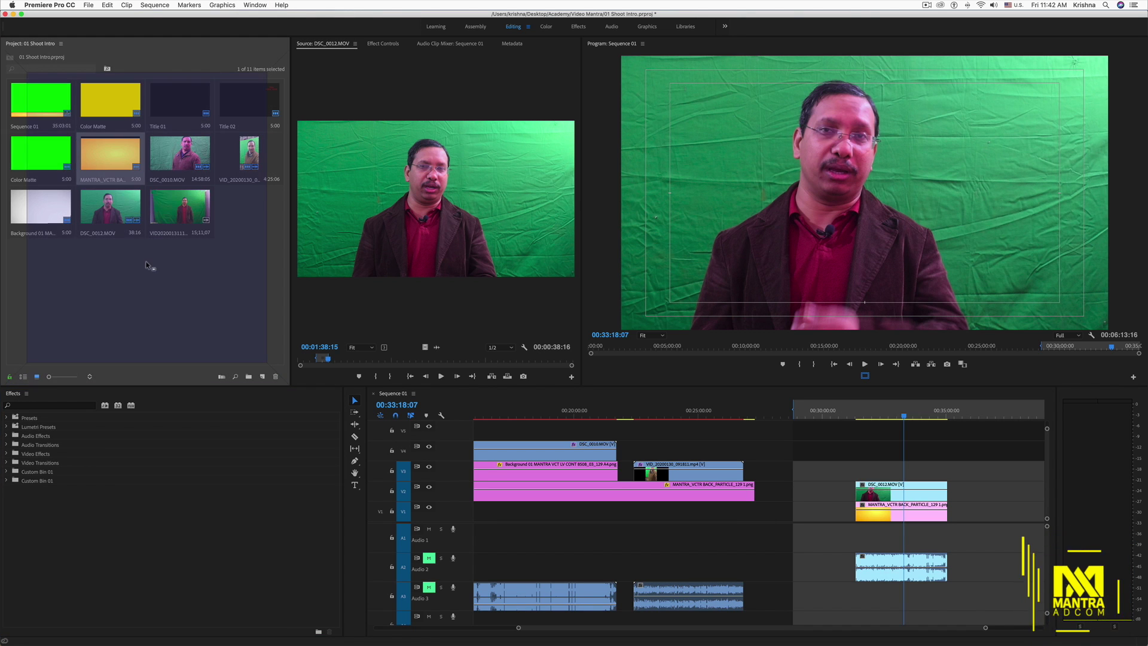
{"action": "left_click_drag", "start_coordinate": [146, 266], "coordinate": [150, 99]}
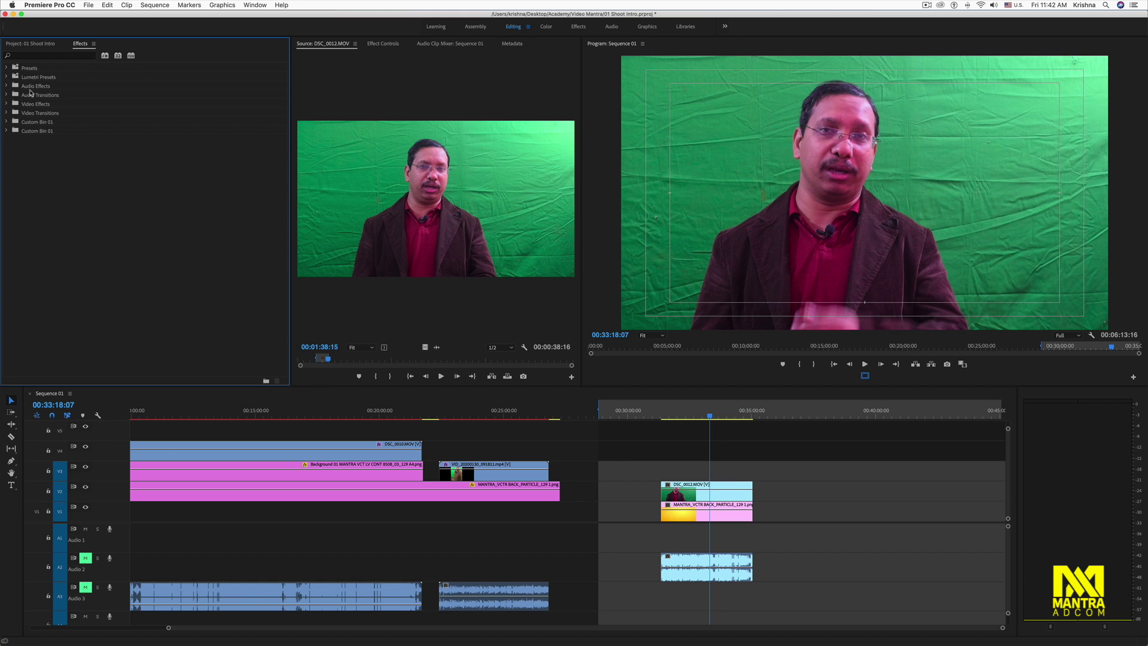
{"action": "left_click", "coordinate": [6, 104]}
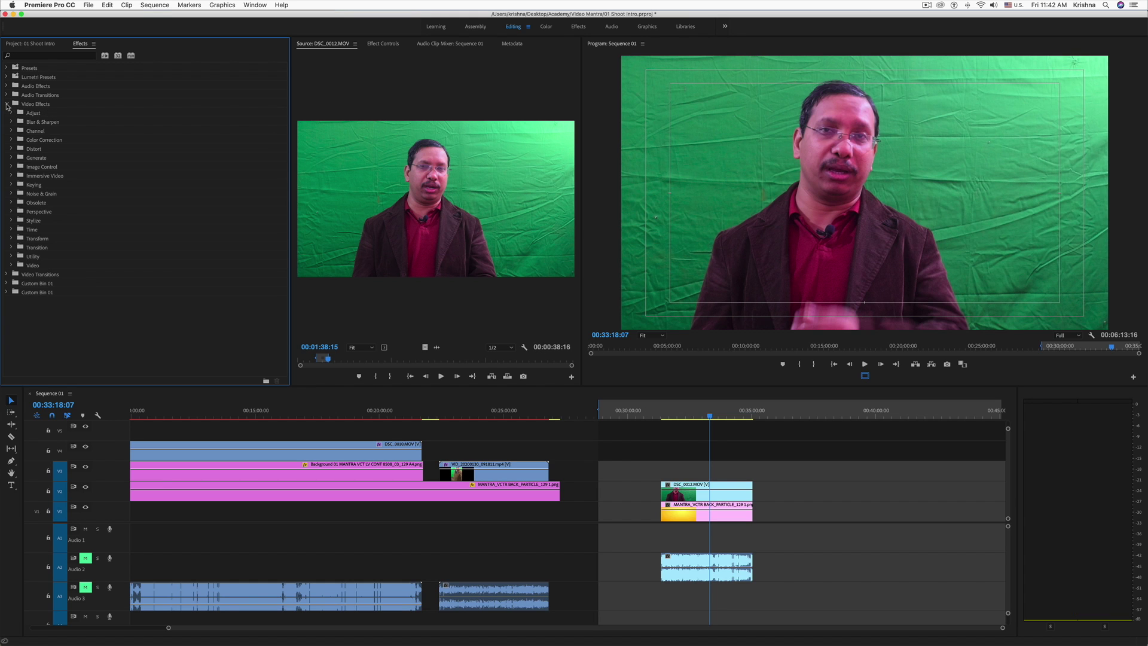
{"action": "left_click", "coordinate": [12, 185]}
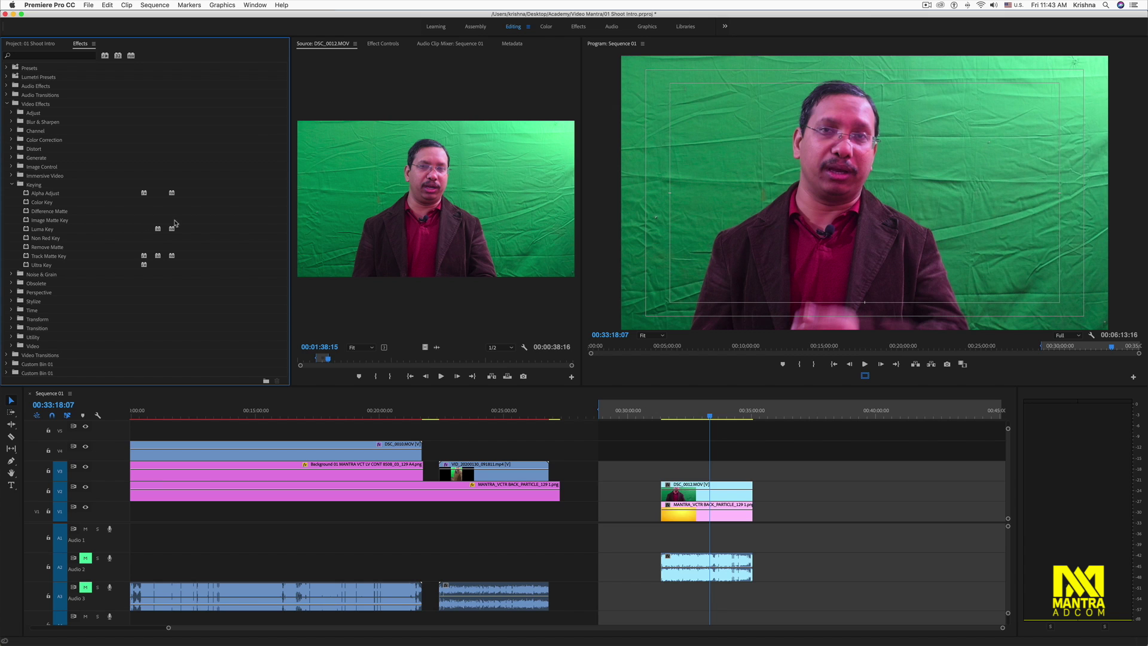
Apply Ultra Key to DSC_0012.MOV and show it in Effect Controls
{"action": "left_click", "coordinate": [40, 268]}
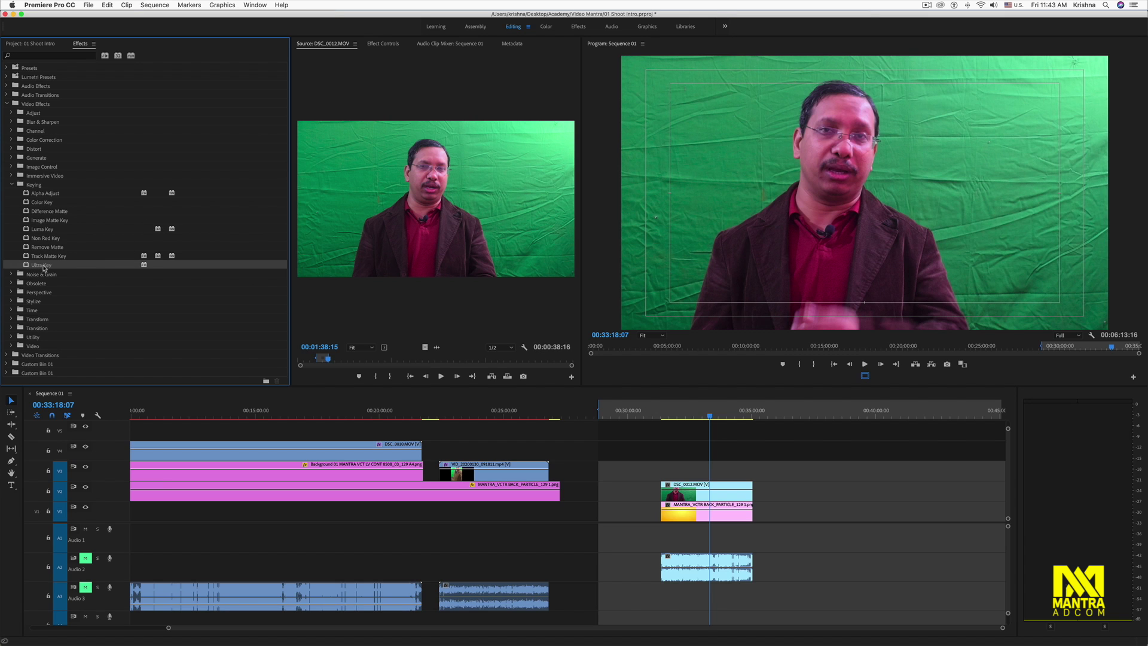
{"action": "left_click_drag", "start_coordinate": [44, 268], "coordinate": [686, 495]}
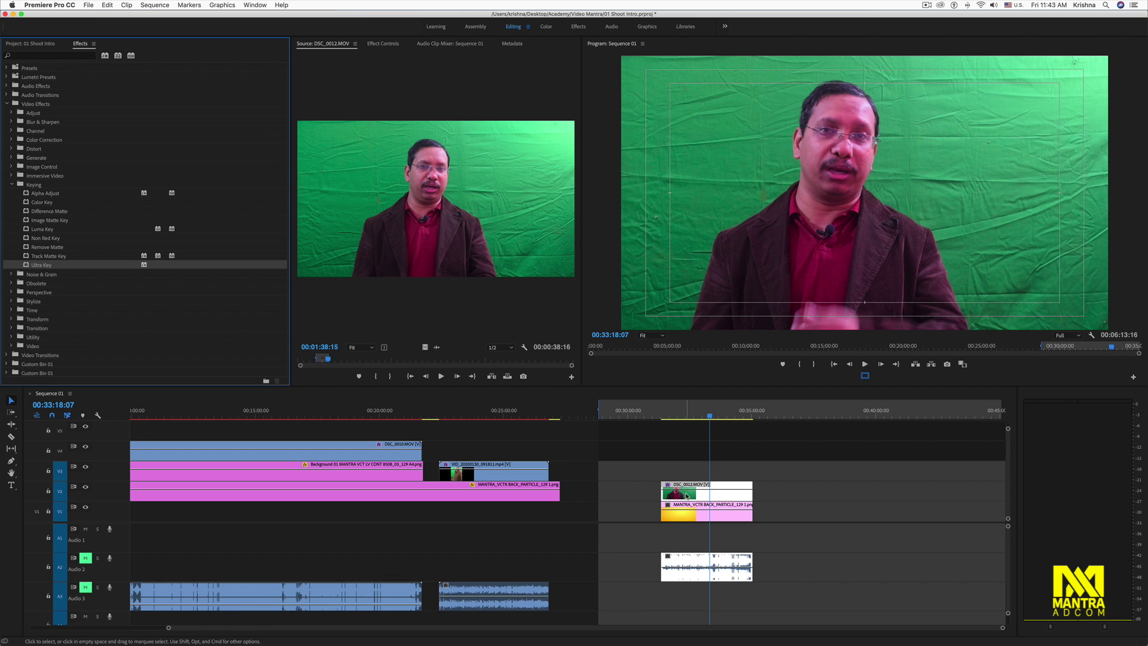
{"action": "left_click", "coordinate": [721, 482]}
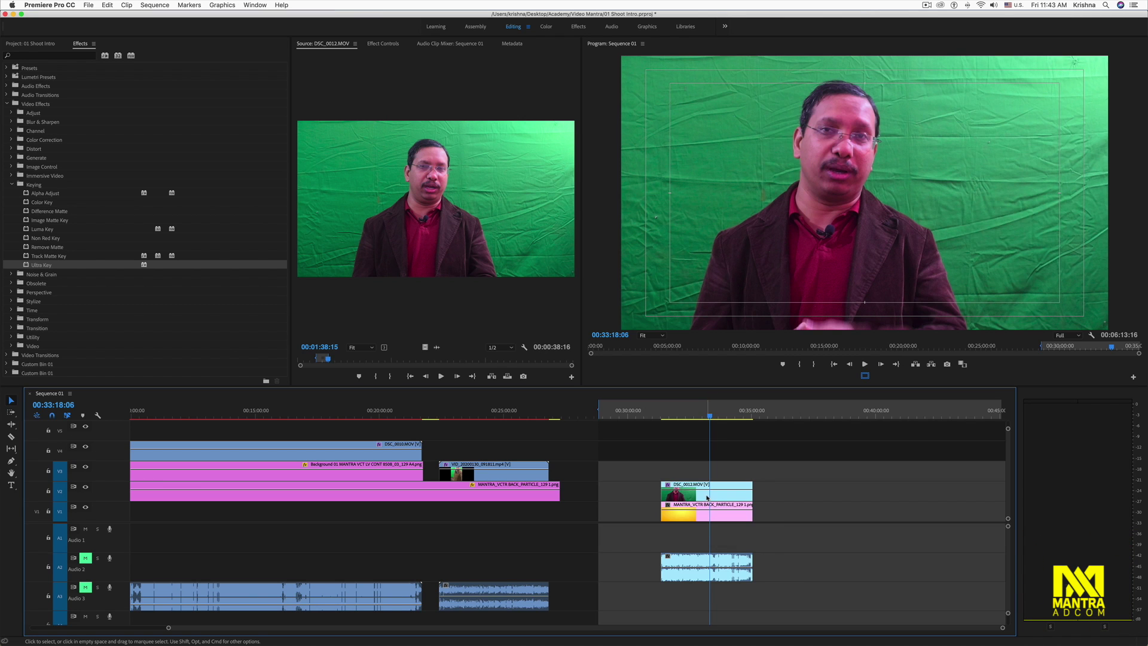
{"action": "left_click", "coordinate": [708, 497]}
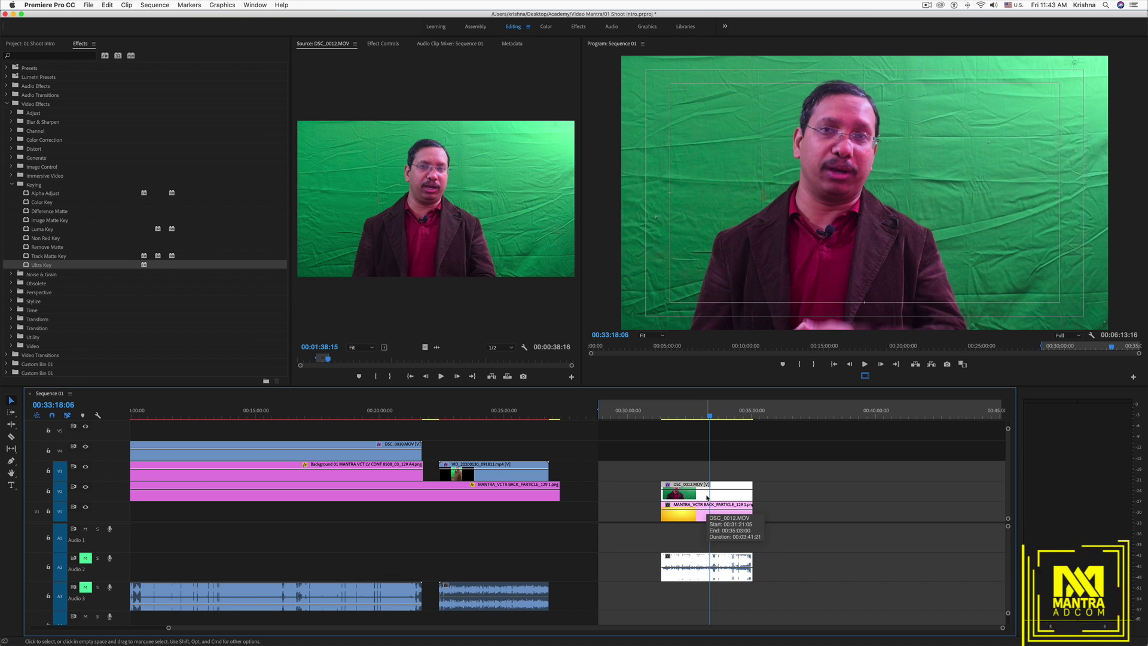
{"action": "left_click", "coordinate": [394, 44]}
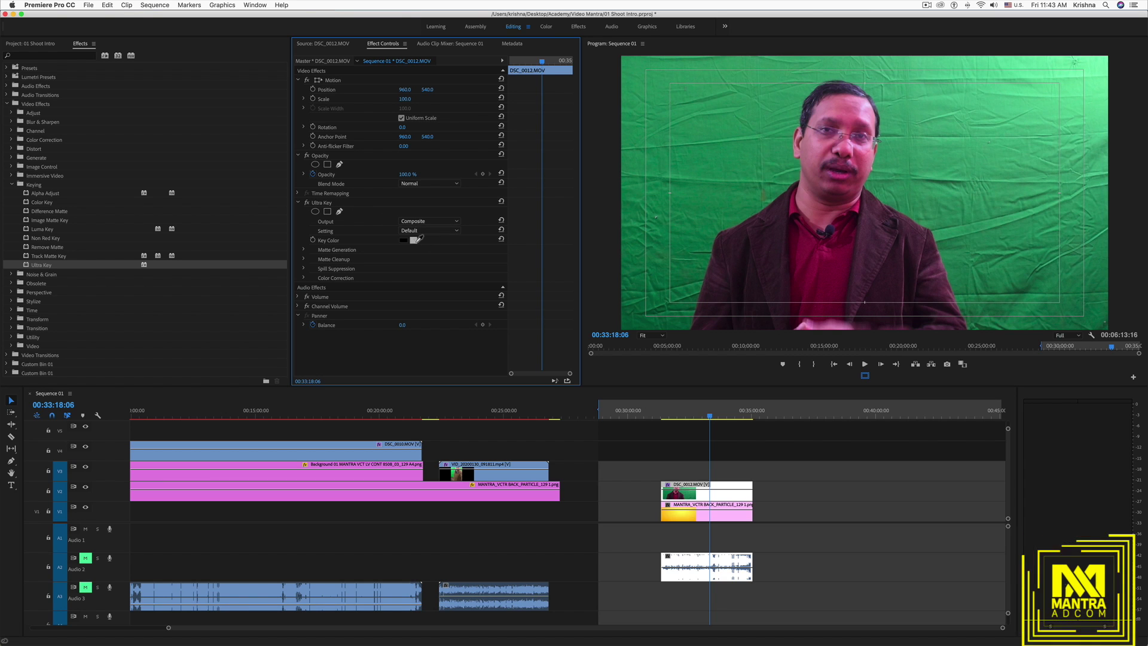
Sample the green backdrop as the Ultra Key colour and scrub to check the key
{"action": "left_click", "coordinate": [689, 223]}
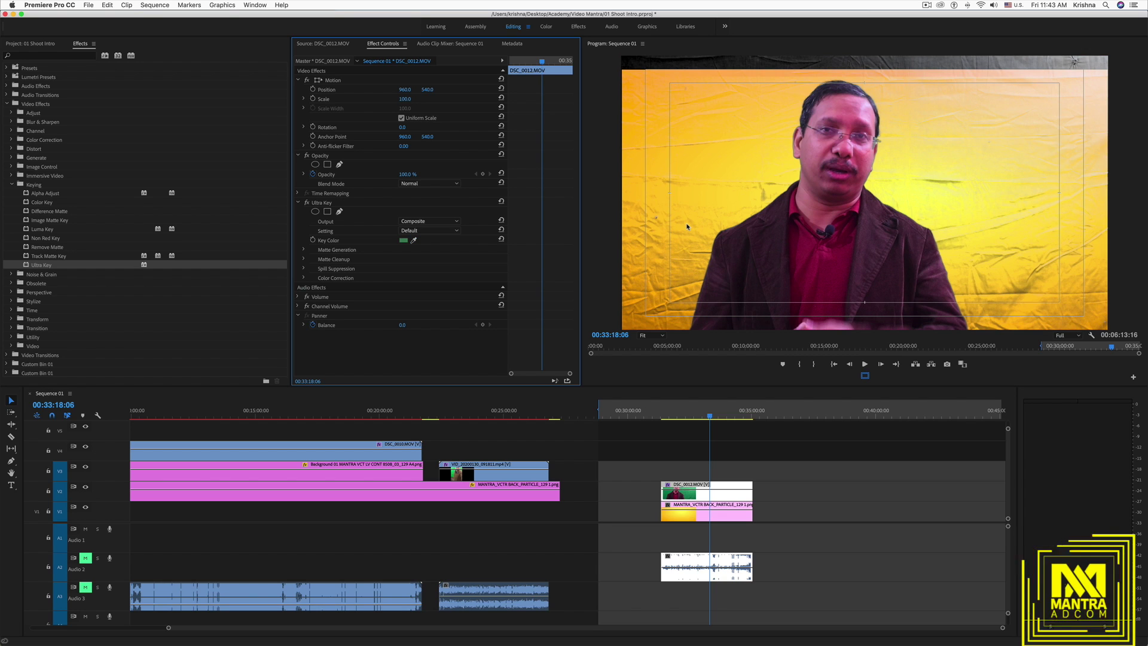
{"action": "left_click", "coordinate": [711, 417]}
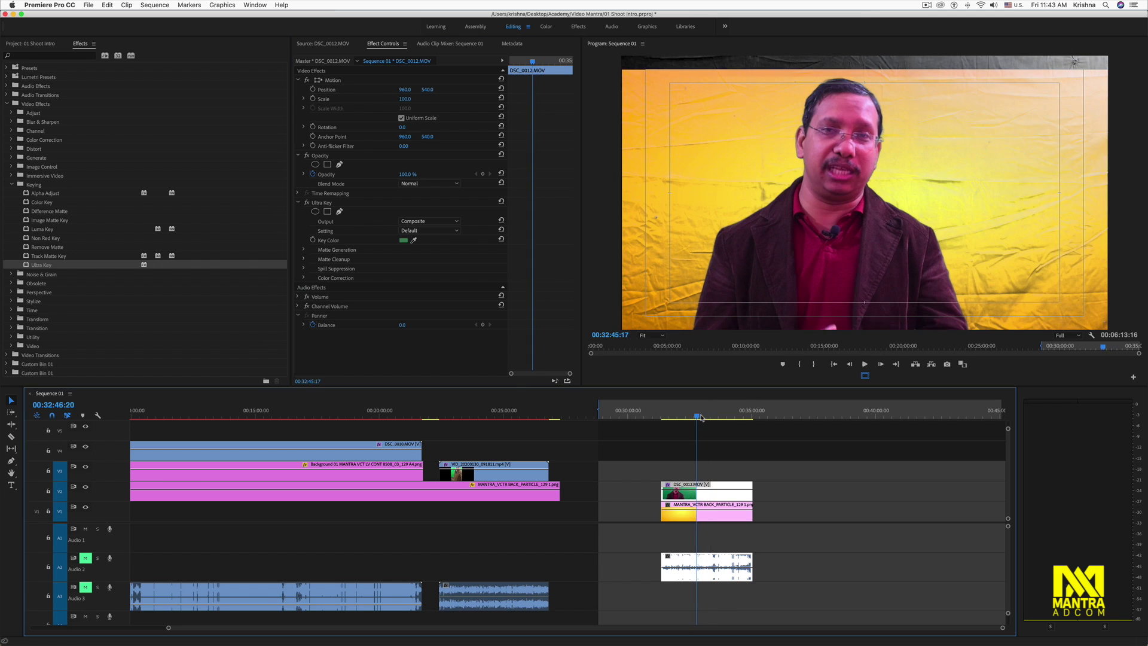
{"action": "left_click_drag", "start_coordinate": [711, 417], "coordinate": [706, 414]}
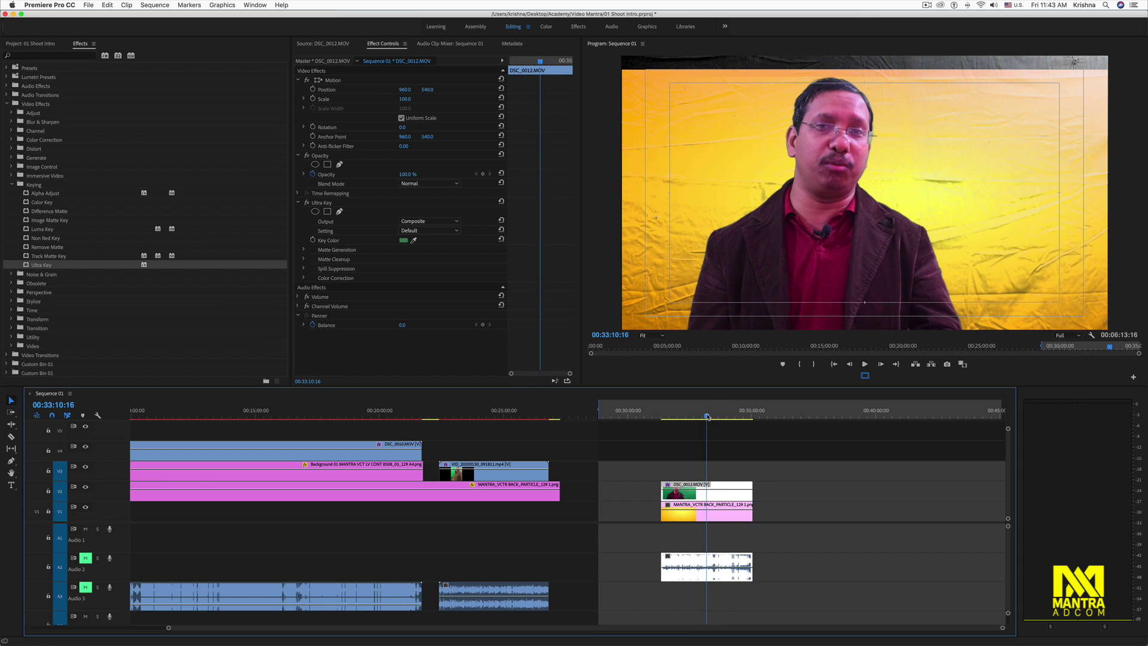
{"action": "left_click_drag", "start_coordinate": [706, 413], "coordinate": [726, 418]}
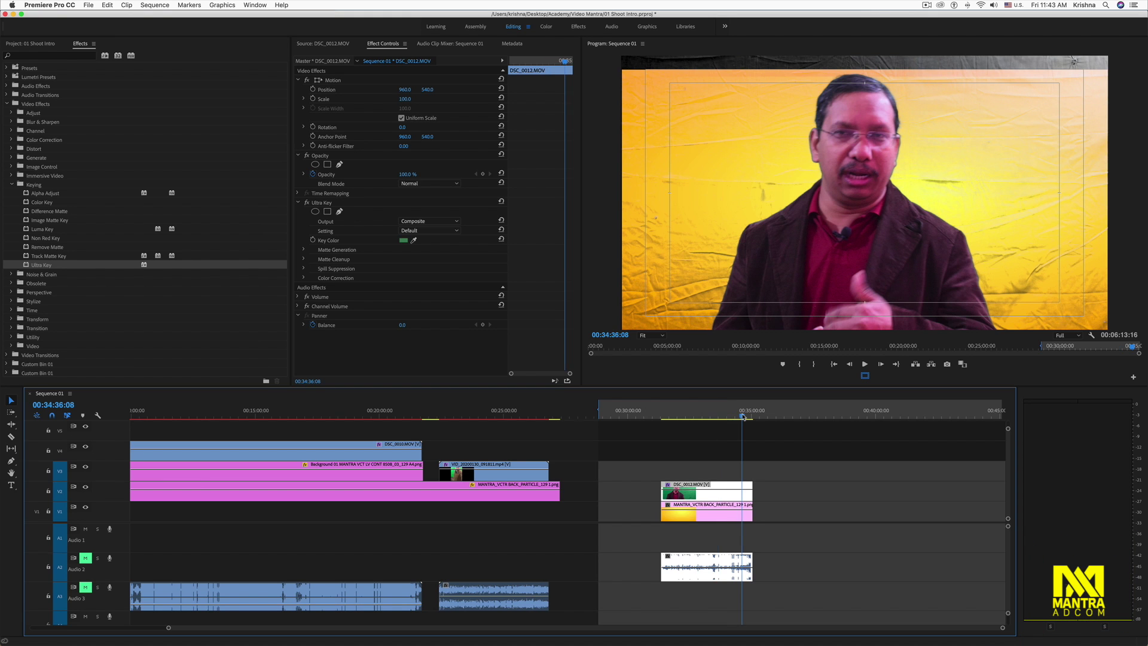
{"action": "left_click_drag", "start_coordinate": [741, 417], "coordinate": [728, 417]}
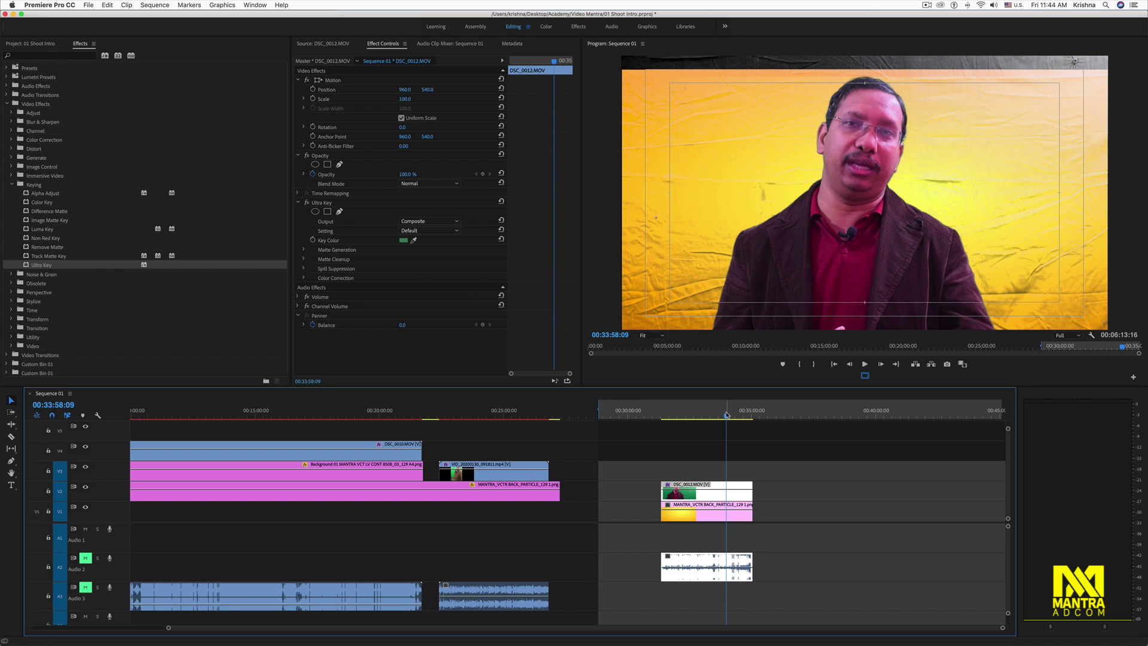
Re-sample the key colour from the green backdrop three times, ending on a darker green
{"action": "left_click", "coordinate": [413, 240]}
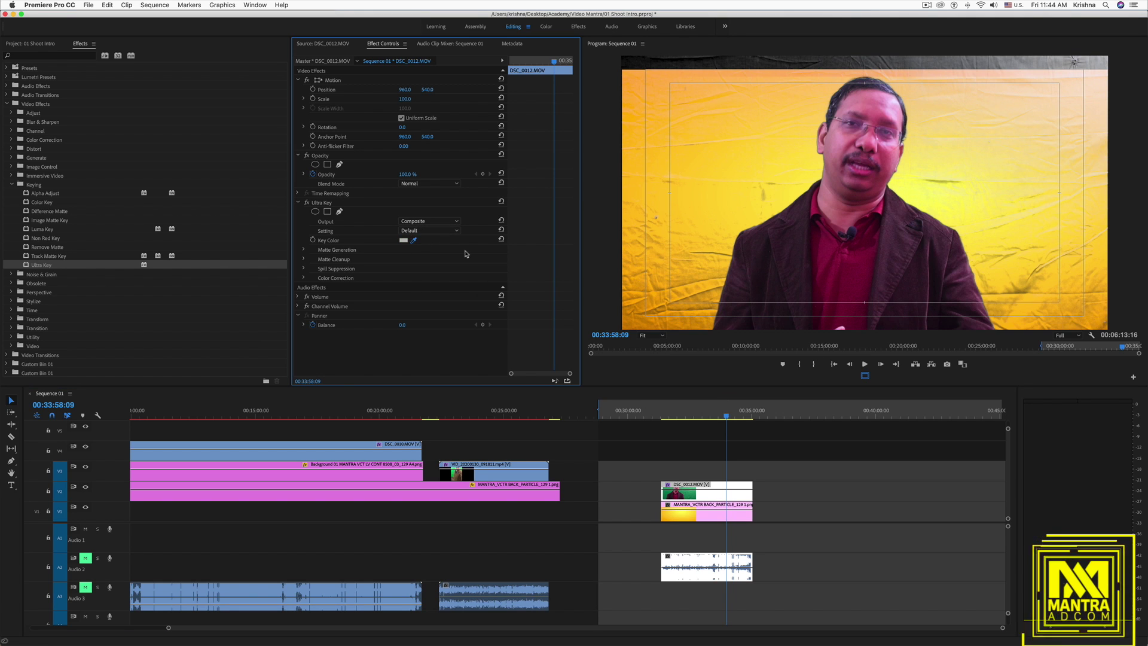
{"action": "left_click", "coordinate": [658, 309]}
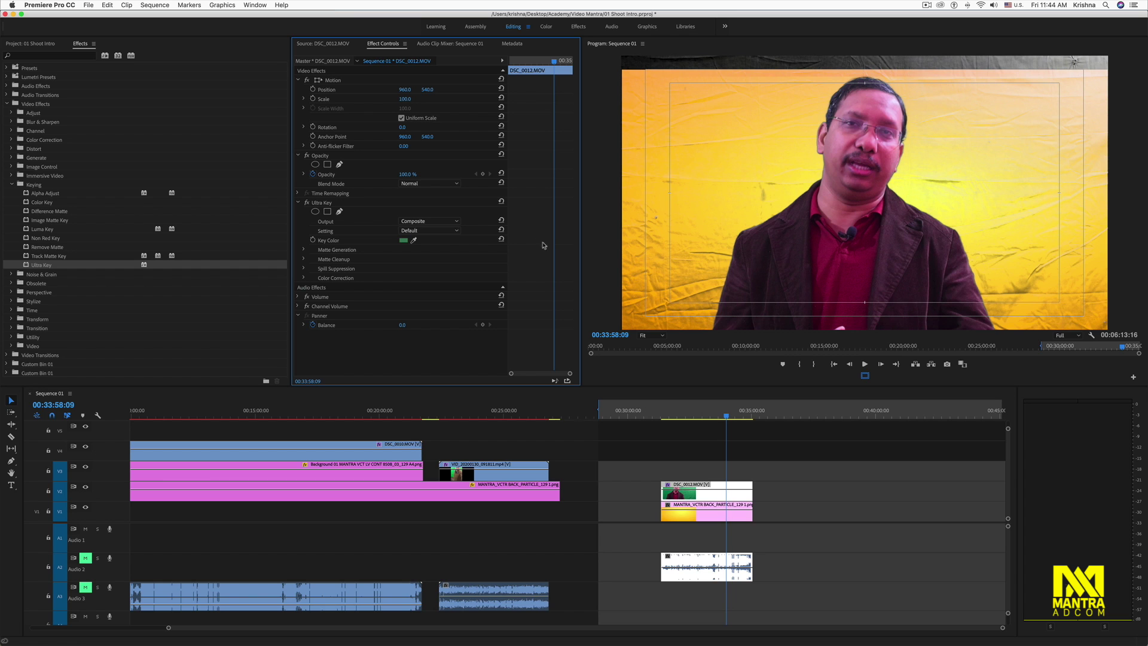
{"action": "left_click", "coordinate": [502, 239]}
{"action": "left_click", "coordinate": [1019, 278]}
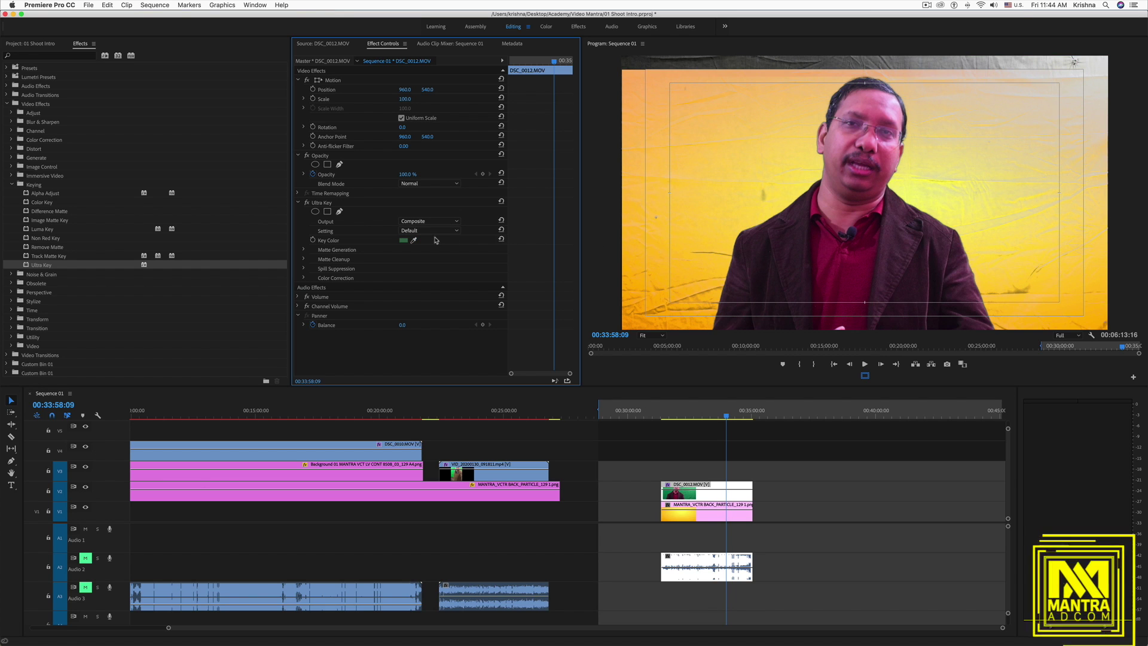
{"action": "left_click", "coordinate": [414, 240]}
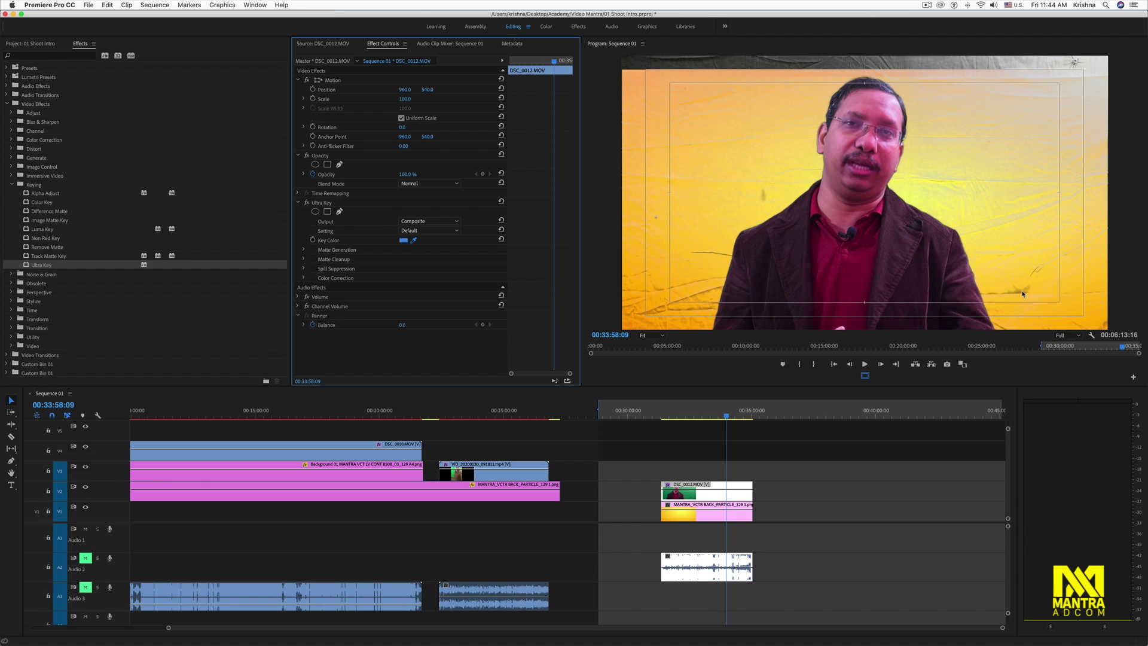
{"action": "left_click", "coordinate": [1023, 294]}
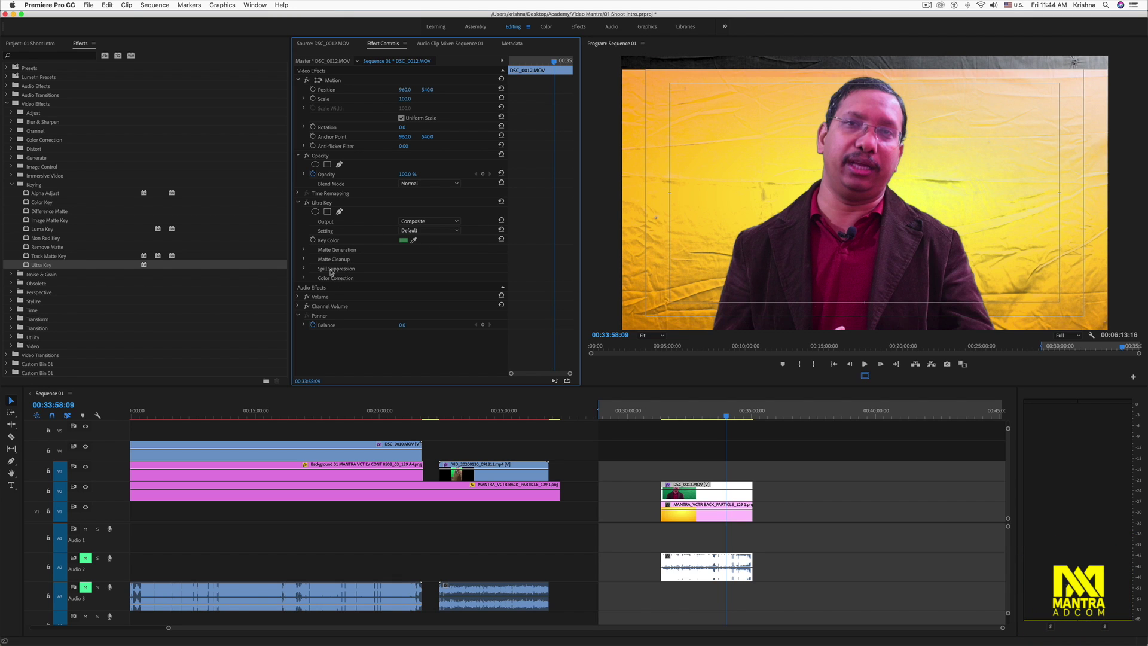
Set the matte to Transparency 47, Highlight 0, Shadow 3, Tolerance 28, Pedestal 82
{"action": "left_click", "coordinate": [304, 269]}
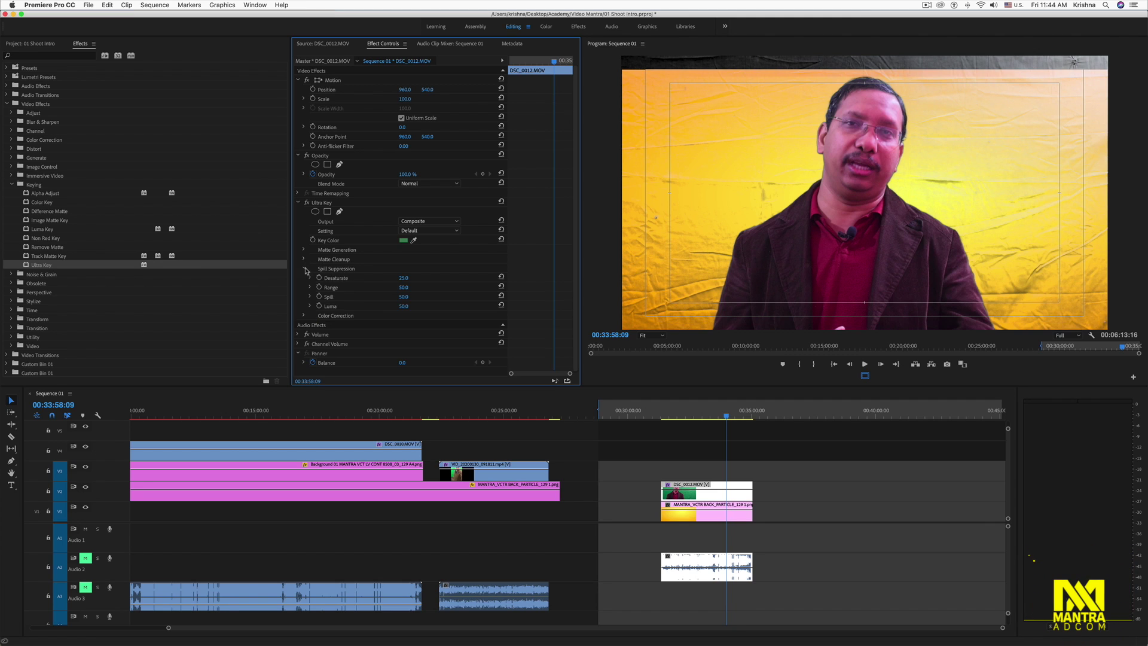
{"action": "left_click", "coordinate": [304, 259]}
{"action": "left_click", "coordinate": [304, 250]}
{"action": "mouse_move", "coordinate": [402, 259]}
{"action": "left_mouse_down"}
{"action": "mouse_move", "coordinate": [413, 259]}
{"action": "mouse_move", "coordinate": [403, 259]}
{"action": "left_mouse_up"}
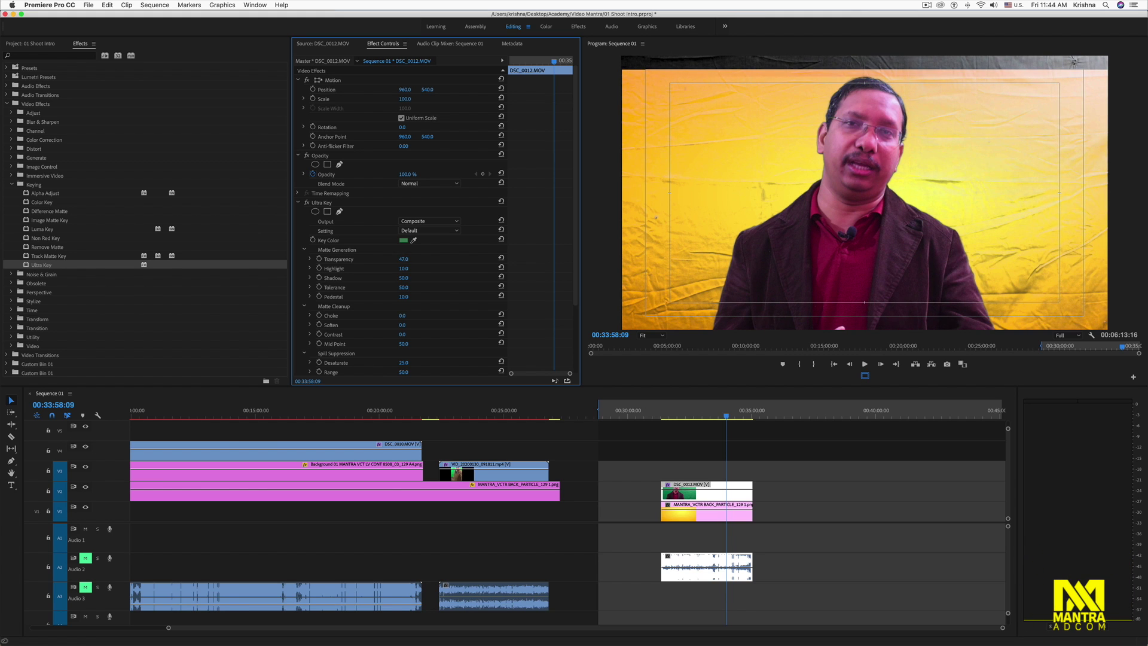
{"action": "left_click_drag", "start_coordinate": [404, 278], "coordinate": [374, 279]}
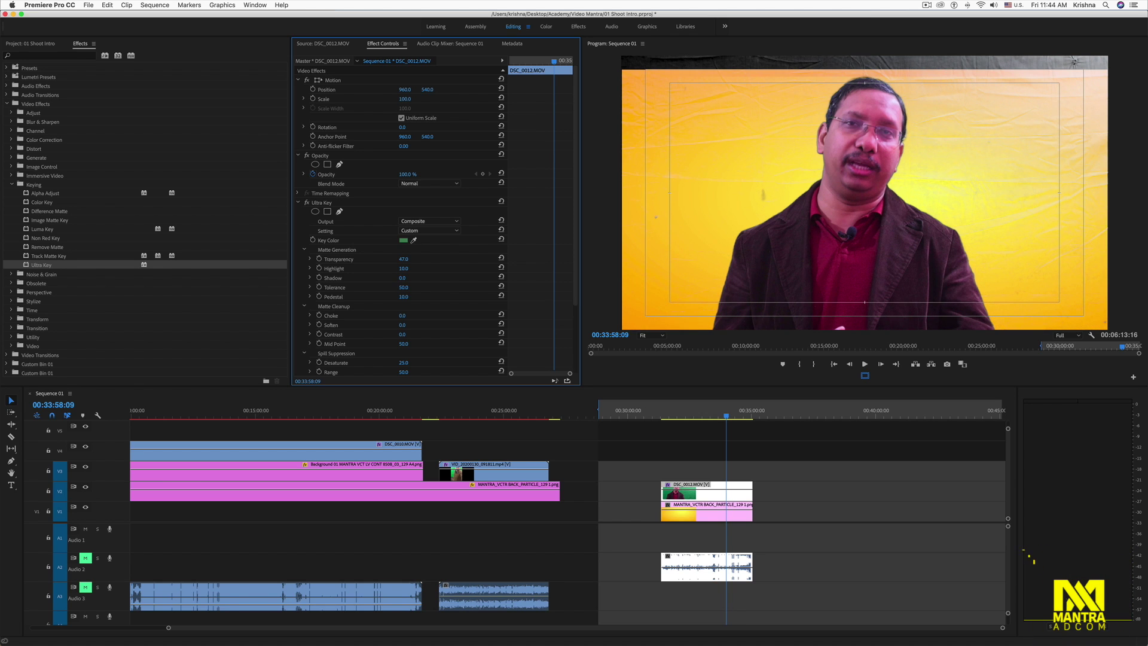
{"action": "left_click_drag", "start_coordinate": [378, 278], "coordinate": [433, 287]}
{"action": "mouse_move", "coordinate": [405, 296]}
{"action": "left_mouse_down"}
{"action": "mouse_move", "coordinate": [428, 297]}
{"action": "mouse_move", "coordinate": [393, 297]}
{"action": "left_mouse_up"}
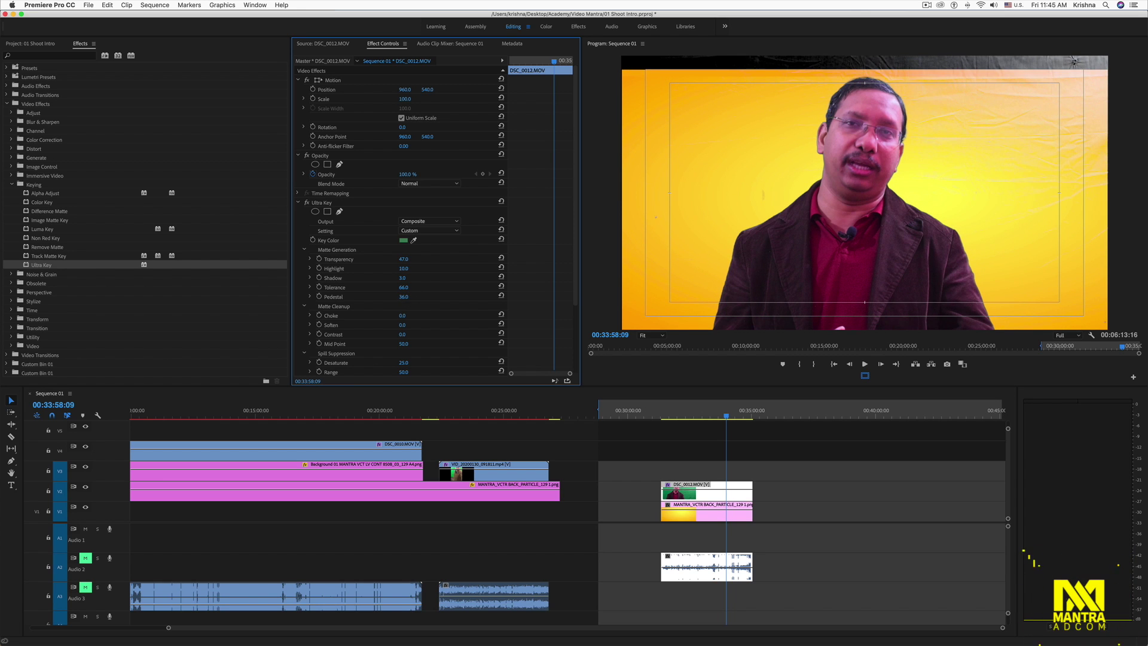
{"action": "left_click_drag", "start_coordinate": [404, 296], "coordinate": [422, 296]}
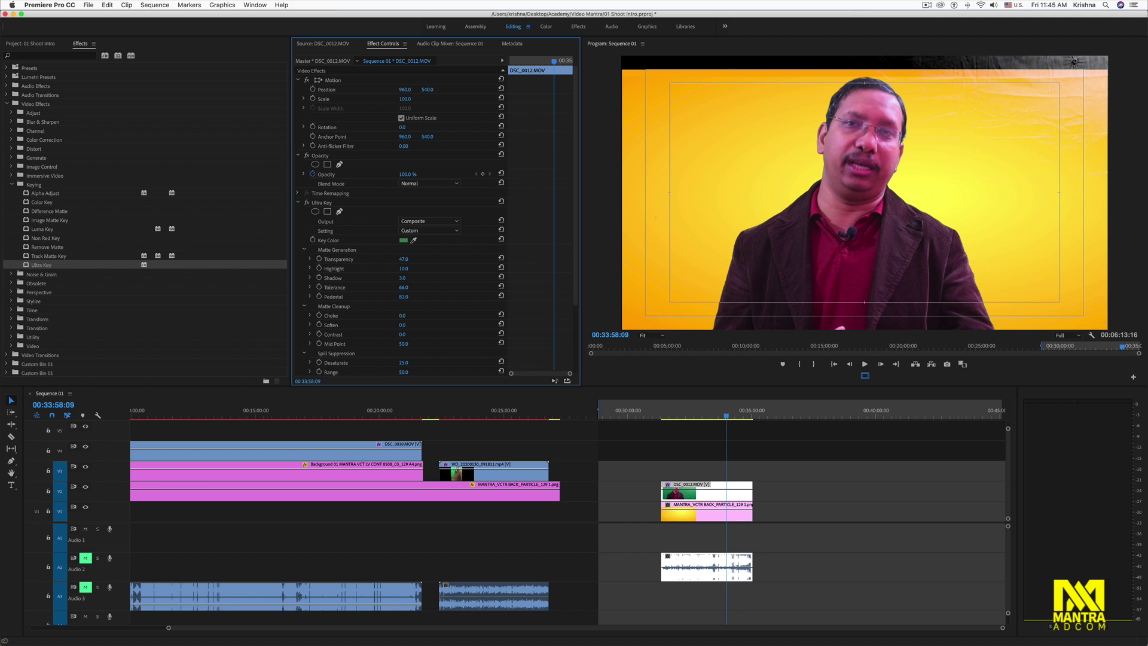
{"action": "left_click_drag", "start_coordinate": [679, 420], "coordinate": [705, 418]}
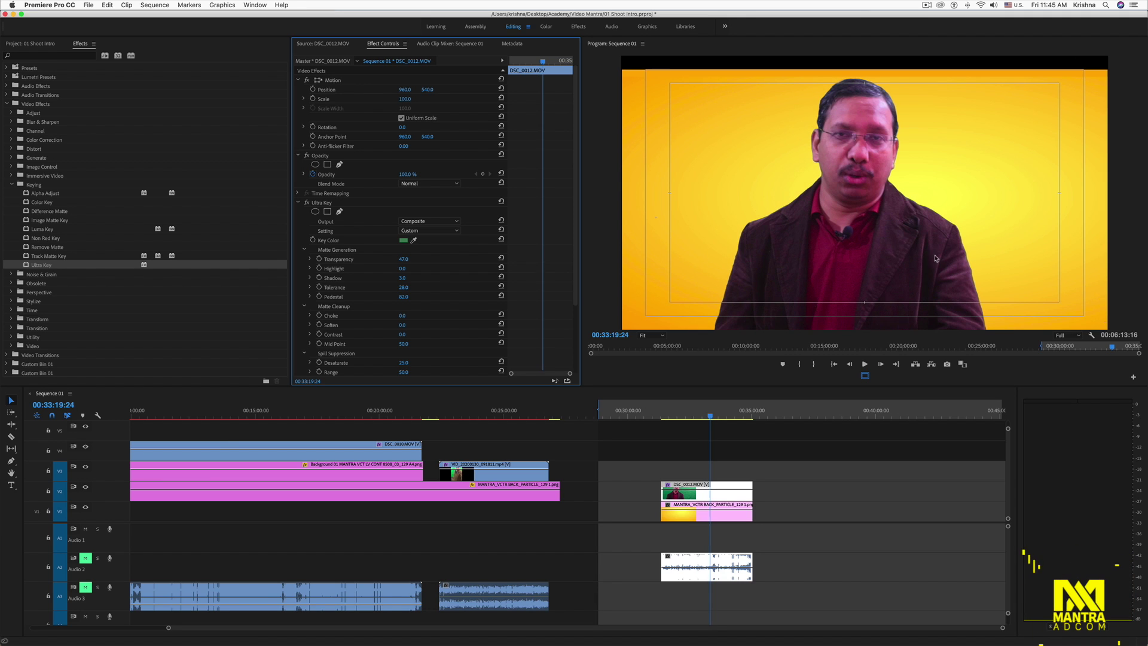
{"action": "mouse_move", "coordinate": [712, 417]}
{"action": "left_mouse_down"}
{"action": "mouse_move", "coordinate": [723, 417]}
{"action": "mouse_move", "coordinate": [689, 418]}
{"action": "left_mouse_up"}
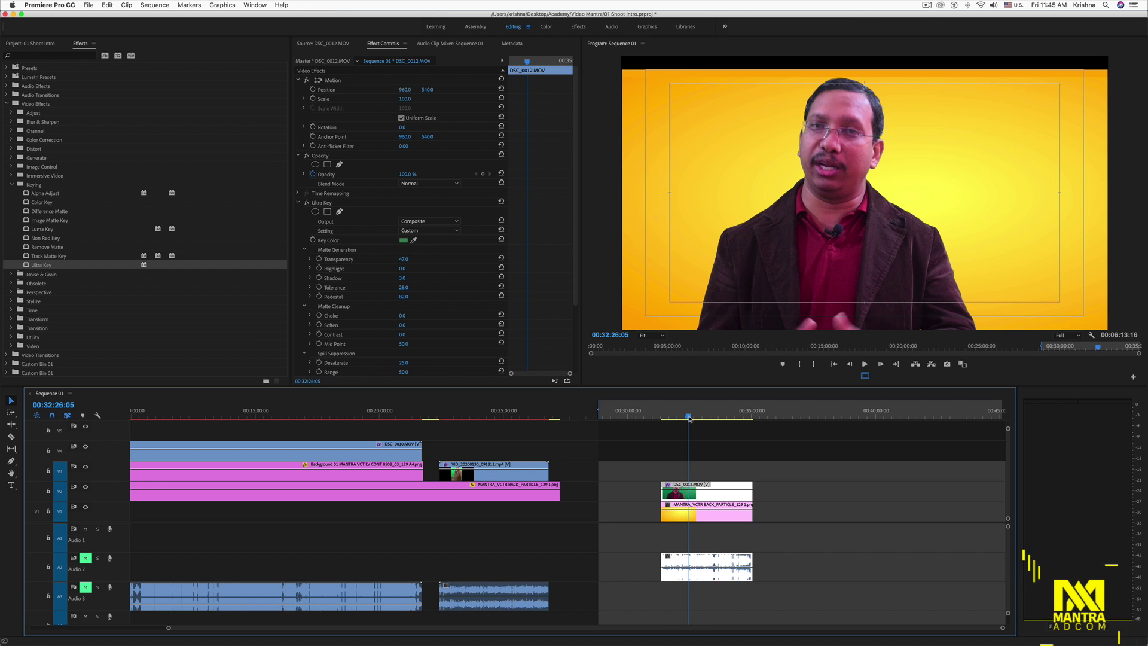
{"action": "left_click_drag", "start_coordinate": [690, 417], "coordinate": [678, 416]}
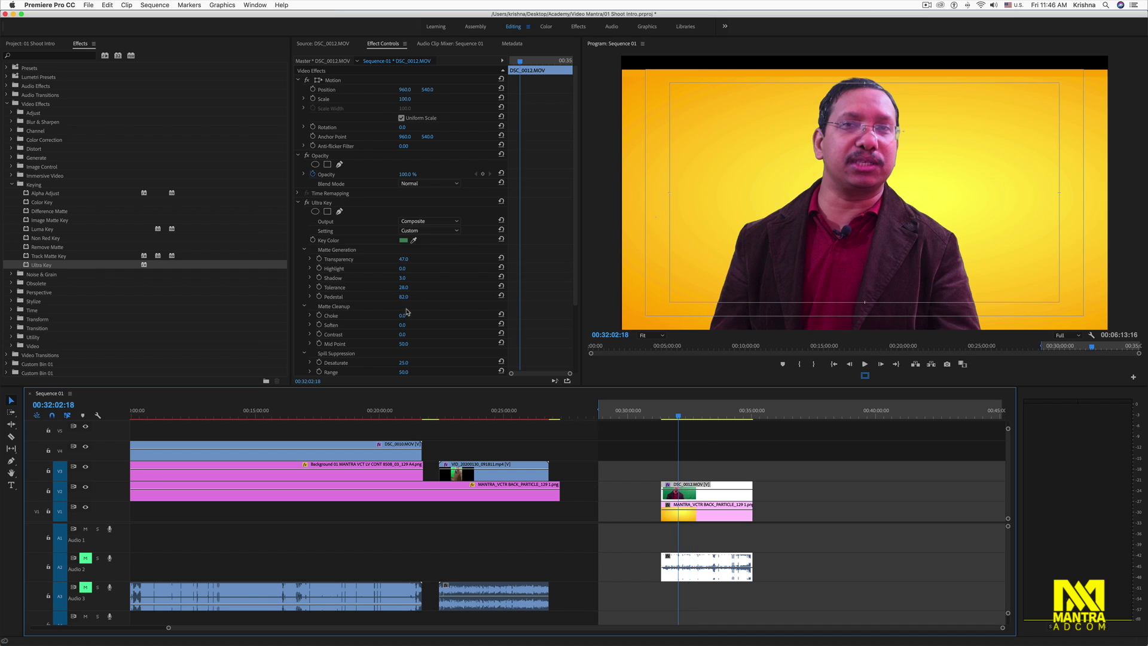
{"action": "scroll", "coordinate": [406, 311], "scroll_direction": "down", "scroll_amount": 5}
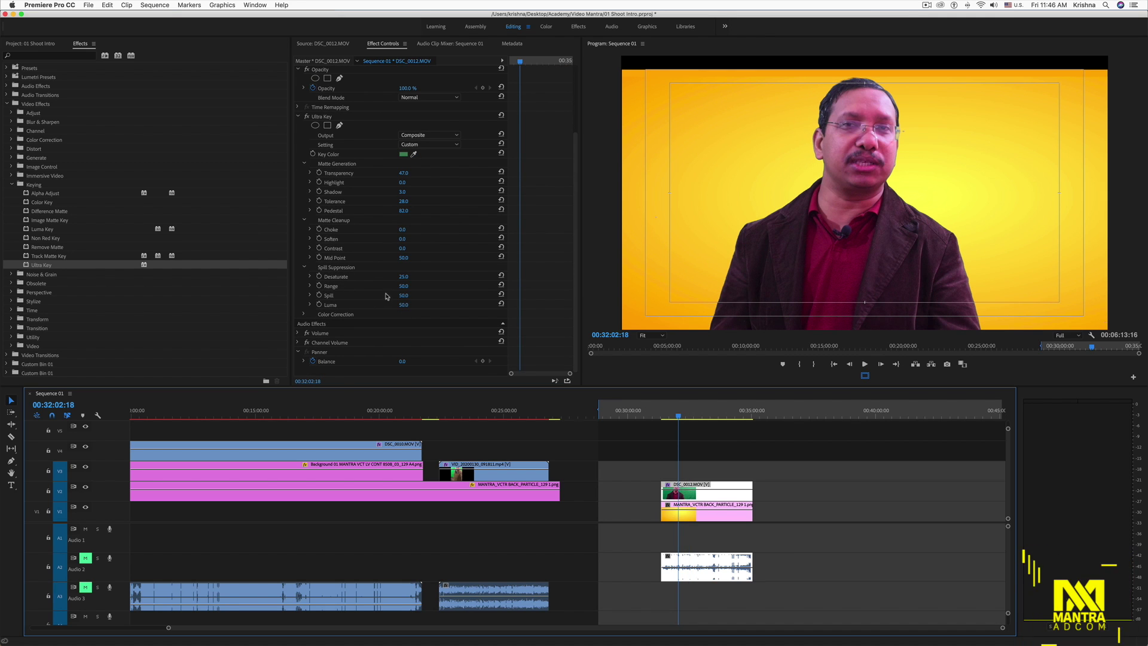
Set spill suppression Desaturate 33 and Range 43, and matte Mid Point 41
{"action": "left_click_drag", "start_coordinate": [403, 276], "coordinate": [385, 276]}
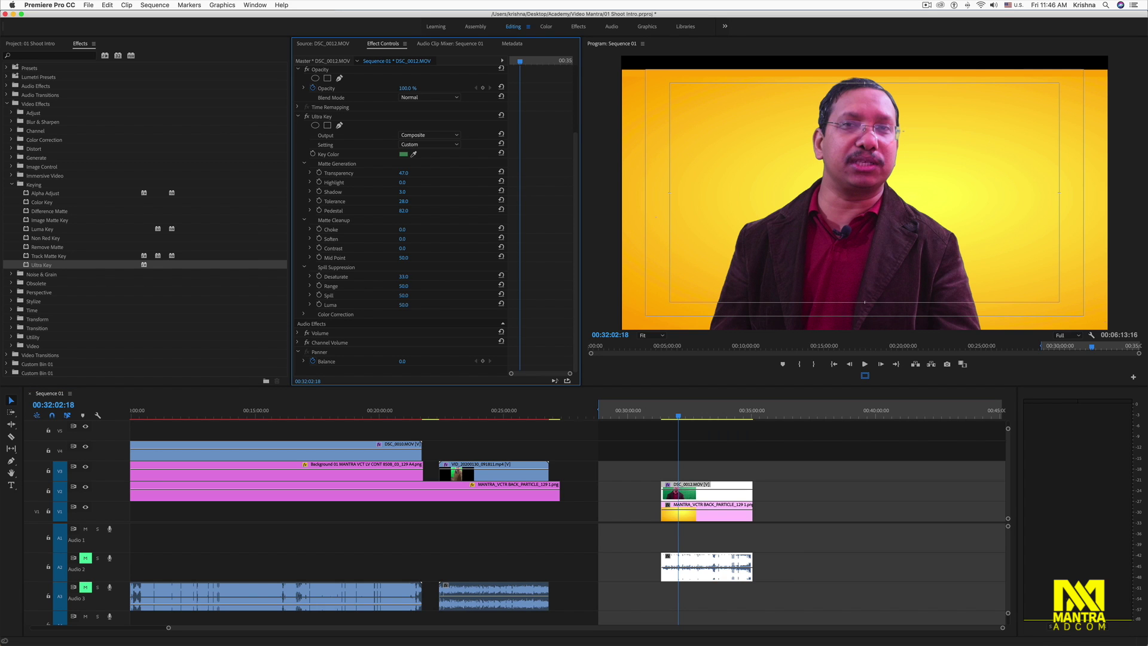
{"action": "left_click_drag", "start_coordinate": [404, 286], "coordinate": [383, 286]}
{"action": "left_click_drag", "start_coordinate": [403, 257], "coordinate": [398, 258]}
Raise Ultra Key colour correction to Saturation 123 and Hue about 12
{"action": "left_click", "coordinate": [305, 314]}
{"action": "scroll", "coordinate": [359, 311], "scroll_direction": "down", "scroll_amount": 2}
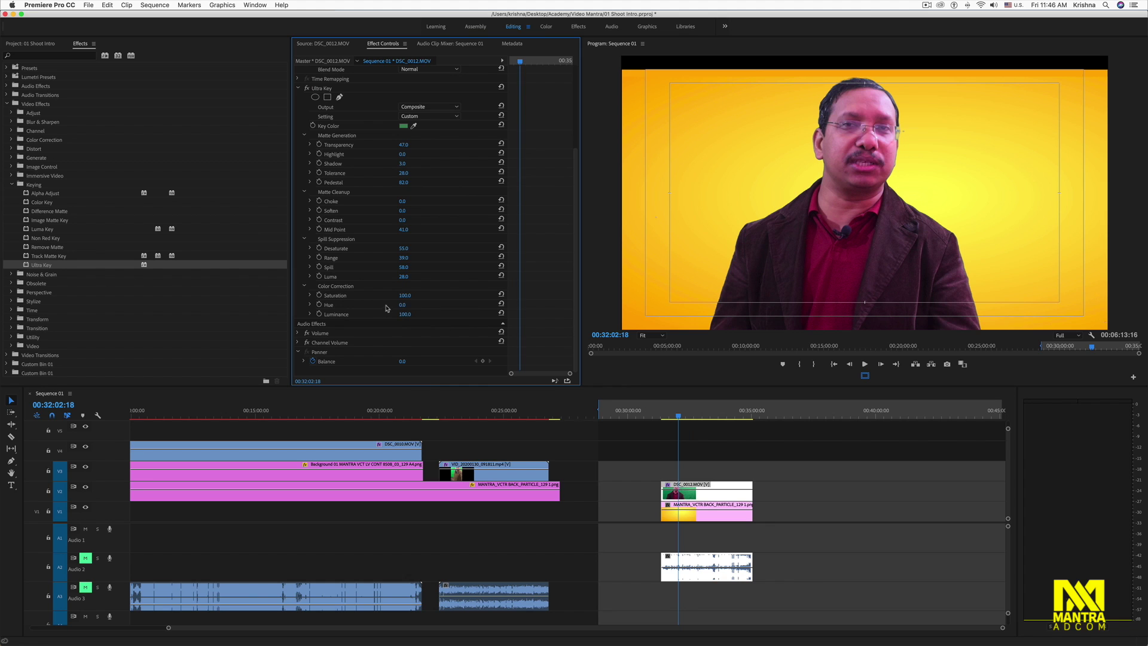
{"action": "left_click_drag", "start_coordinate": [404, 306], "coordinate": [406, 307]}
{"action": "left_click_drag", "start_coordinate": [405, 295], "coordinate": [409, 315]}
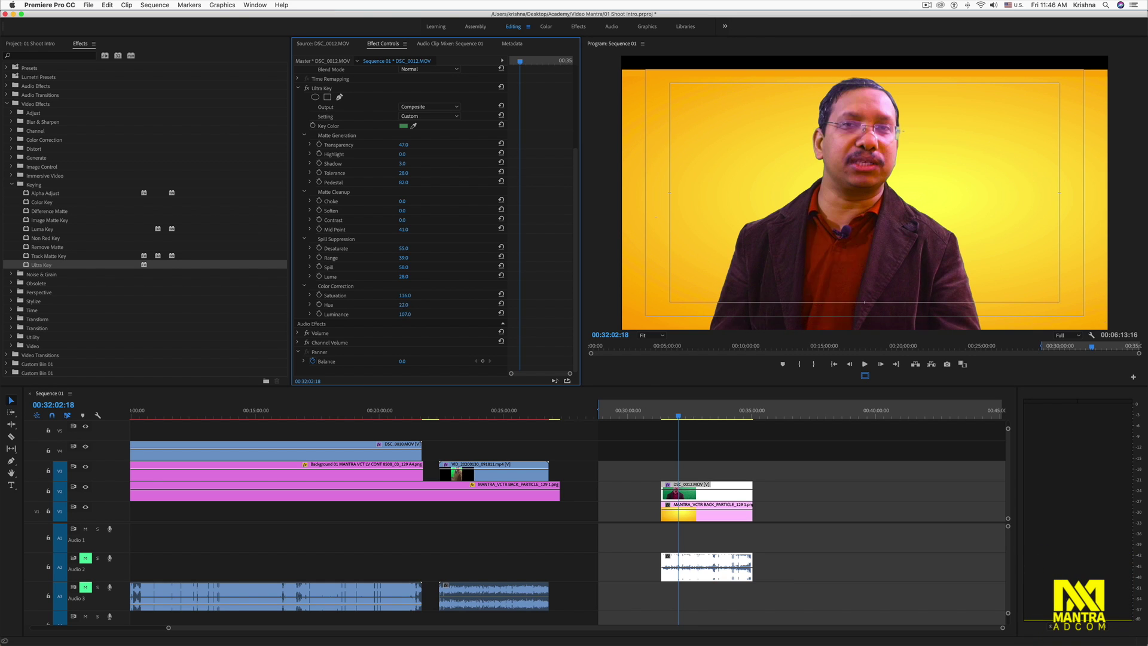
{"action": "left_click_drag", "start_coordinate": [405, 296], "coordinate": [406, 258]}
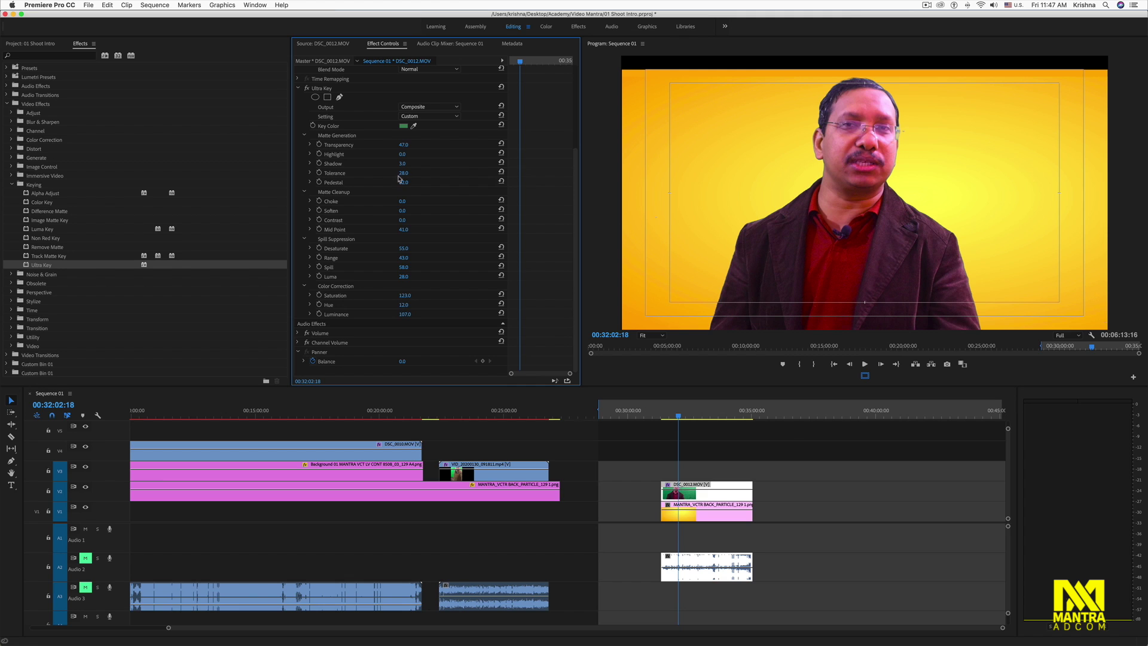
Collapse the matte sections and play back the keyed shot to review it
{"action": "left_click", "coordinate": [305, 193]}
{"action": "left_click", "coordinate": [305, 172]}
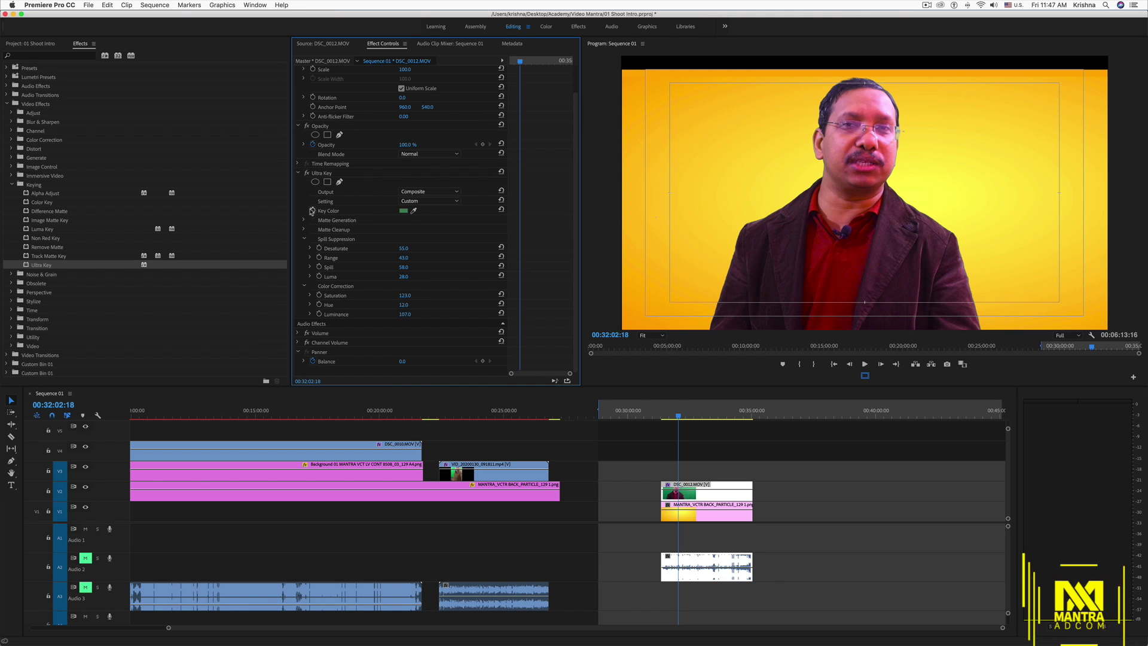
{"action": "left_click", "coordinate": [717, 417]}
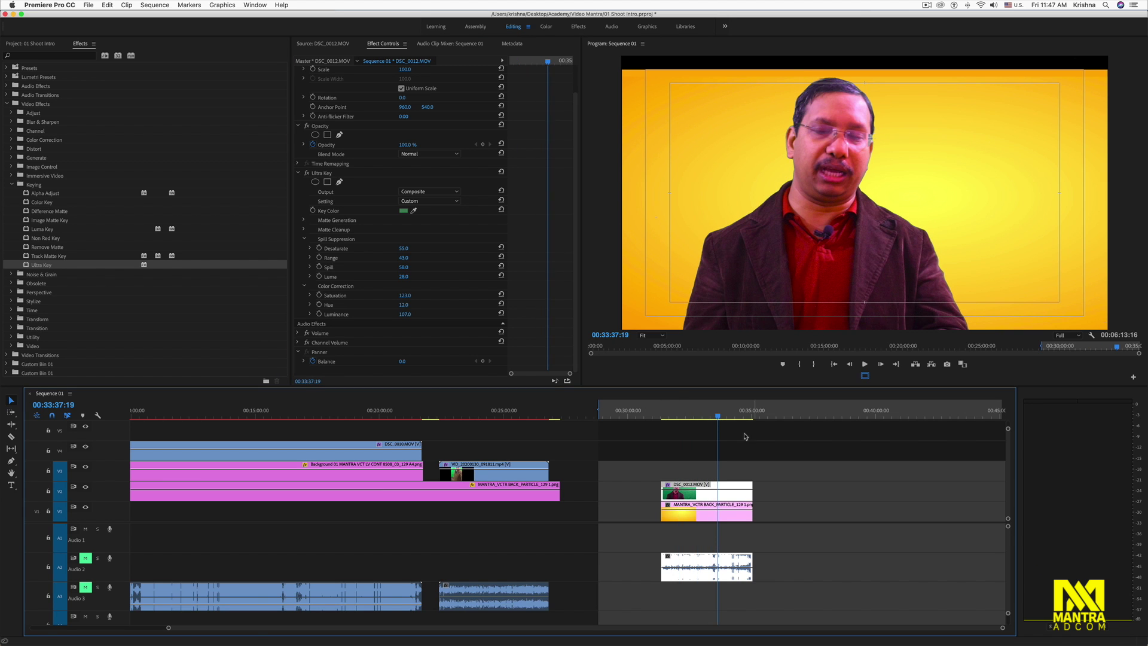
{"action": "key", "text": "space"}
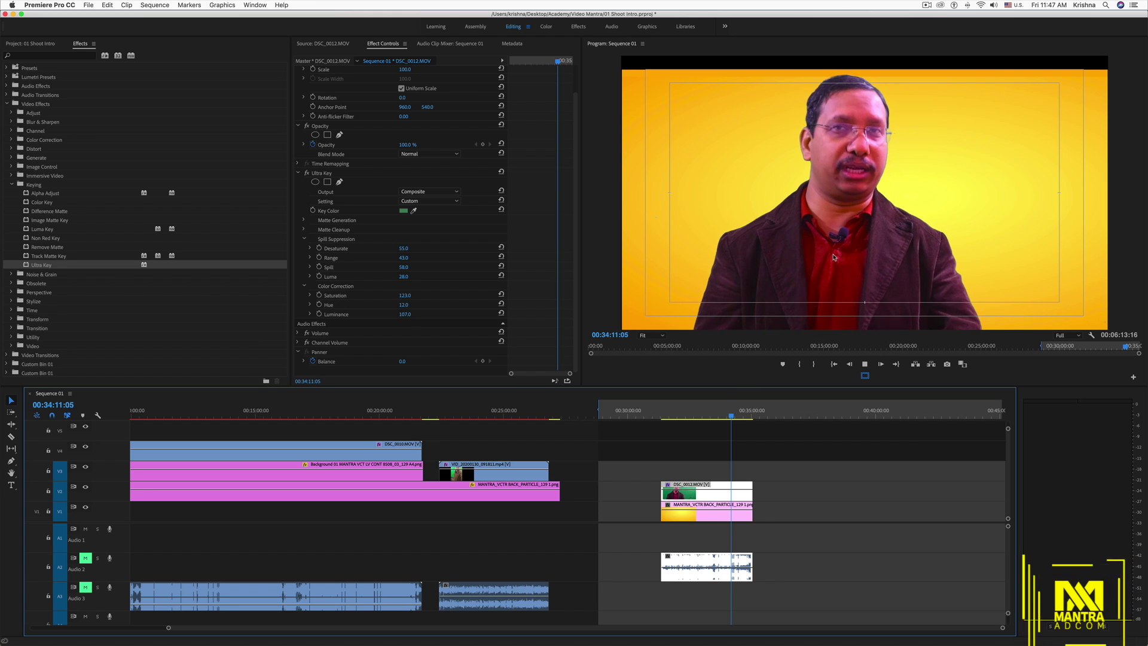
{"action": "left_click_drag", "start_coordinate": [678, 417], "coordinate": [722, 417]}
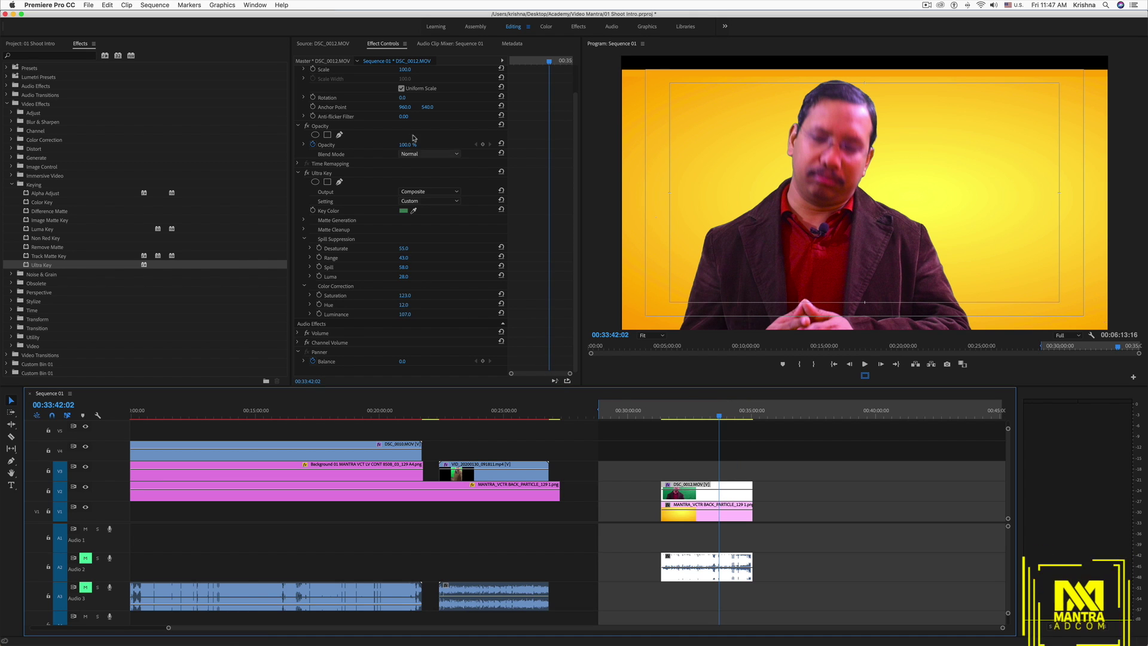
Set the Ultra Key Hue to 9.0 after trying 0 and -3
{"action": "scroll", "coordinate": [411, 110], "scroll_direction": "up", "scroll_amount": 3}
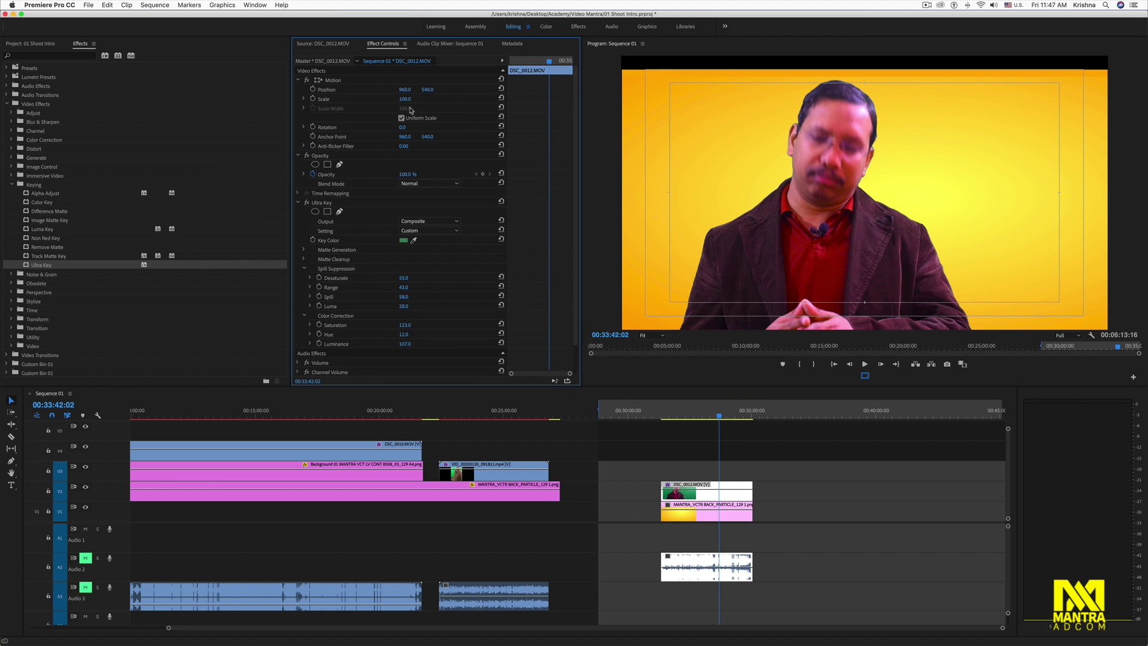
{"action": "left_click", "coordinate": [405, 334]}
{"action": "type", "text": "0"}
{"action": "key", "text": "Return"}
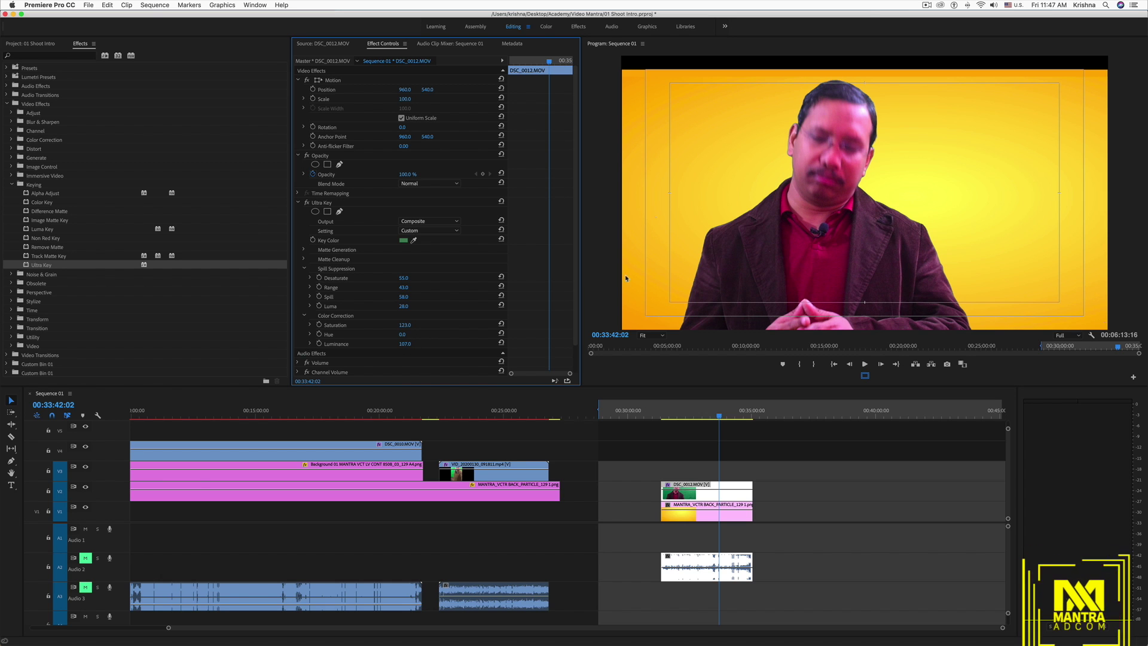
{"action": "left_click_drag", "start_coordinate": [704, 419], "coordinate": [709, 419]}
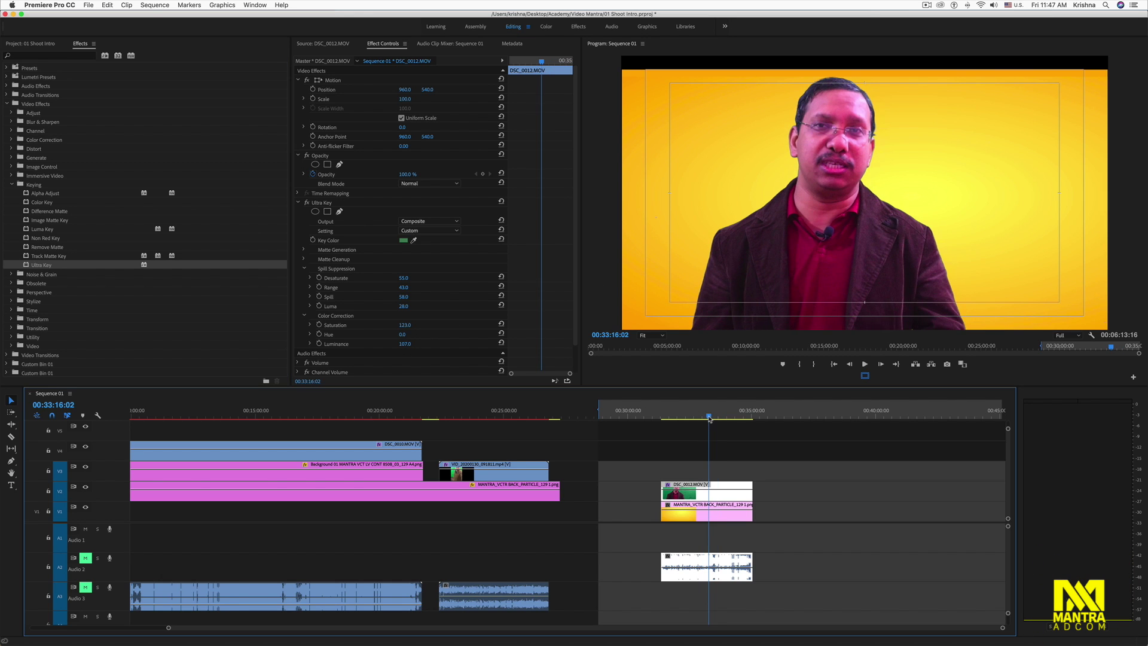
{"action": "left_click", "coordinate": [404, 334]}
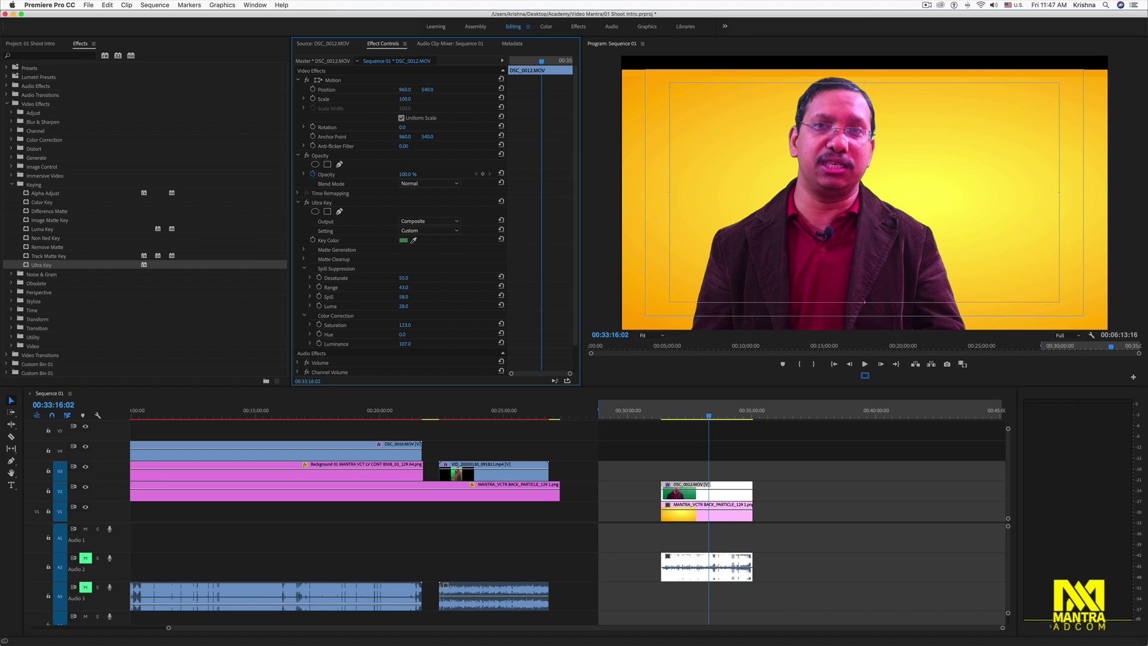
{"action": "type", "text": "-3"}
{"action": "key", "text": "Return"}
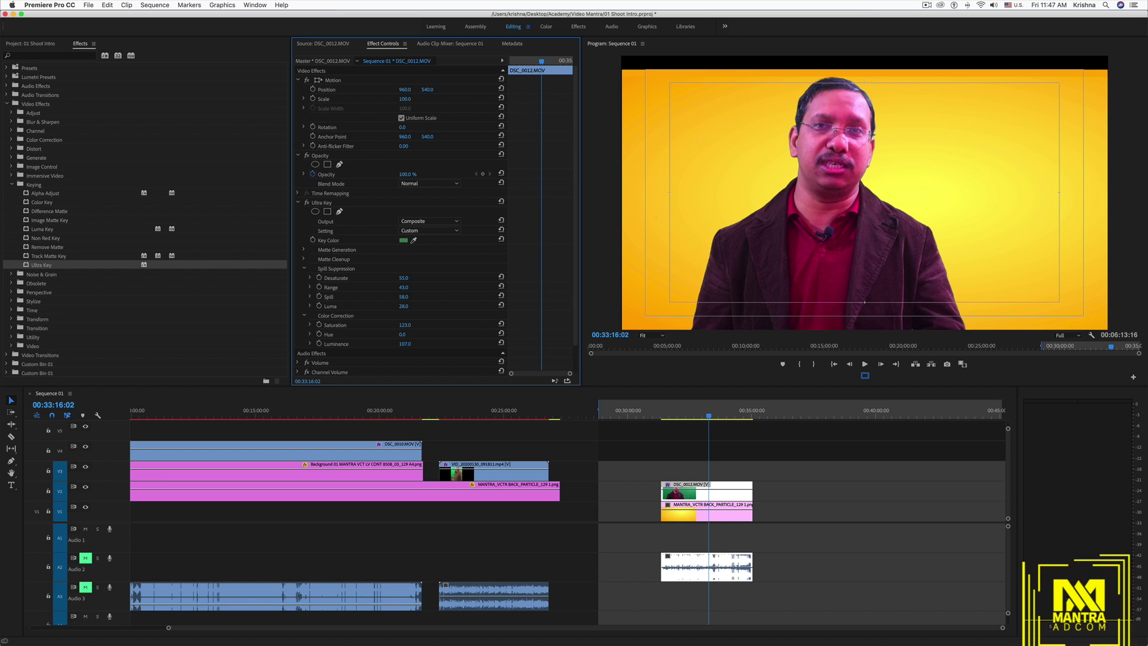
{"action": "type", "text": "9"}
{"action": "key", "text": "Return"}
Drag the Hue slider, settling it at about 9.8
{"action": "left_click", "coordinate": [310, 335]}
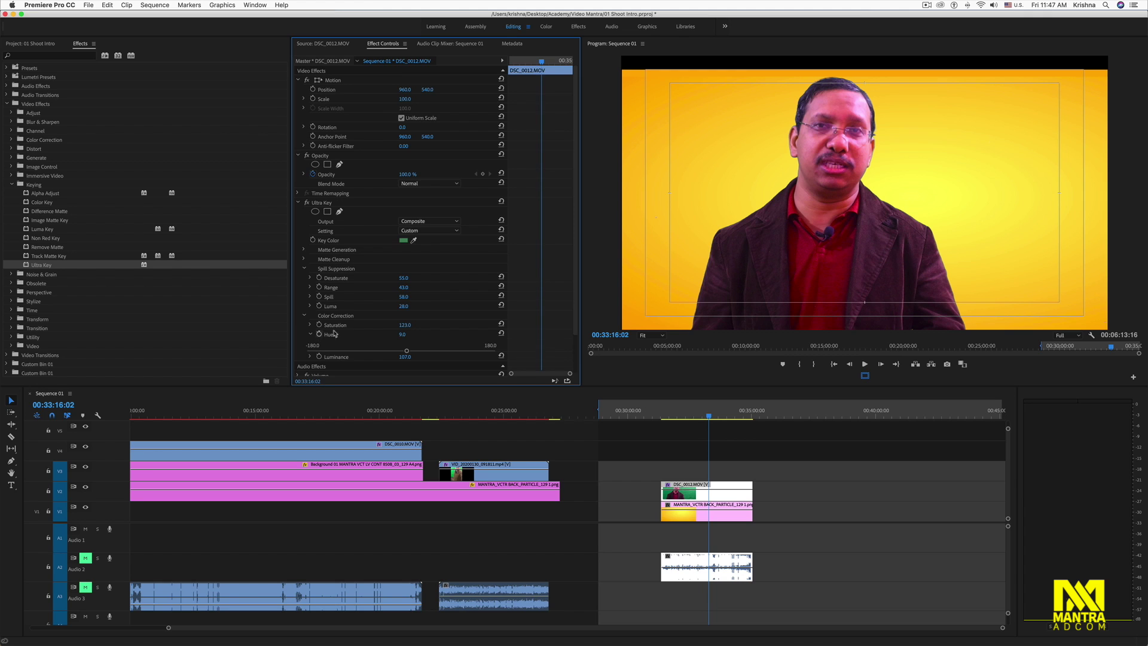
{"action": "scroll", "coordinate": [366, 330], "scroll_direction": "down", "scroll_amount": 2}
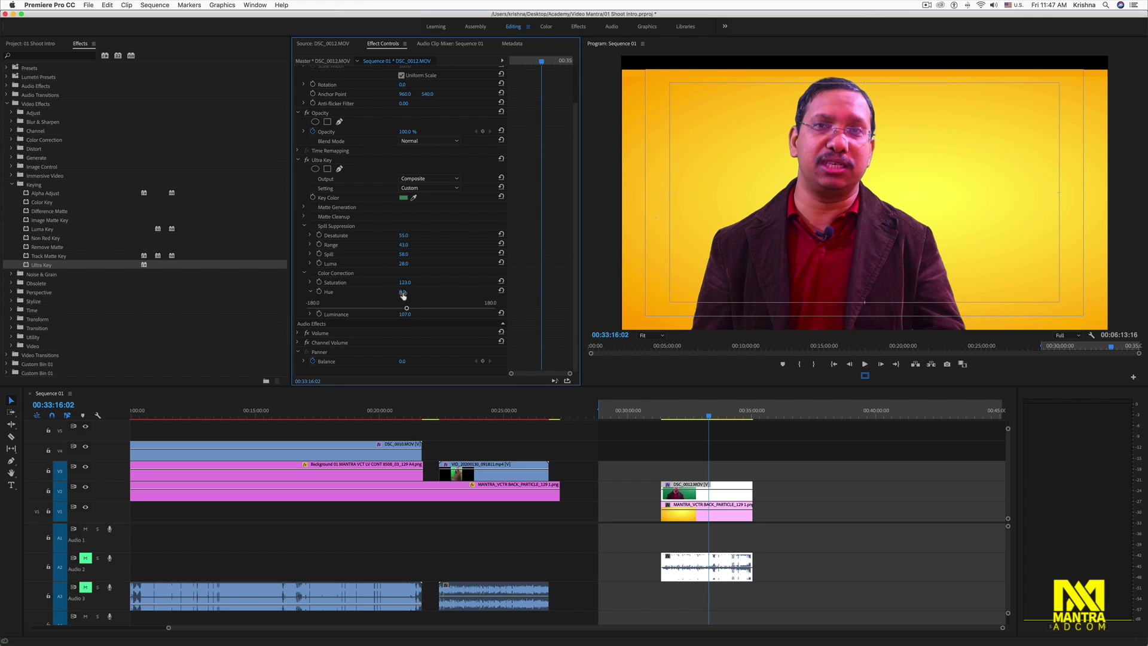
{"action": "mouse_move", "coordinate": [406, 306]}
{"action": "left_mouse_down"}
{"action": "mouse_move", "coordinate": [287, 310]}
{"action": "mouse_move", "coordinate": [402, 318]}
{"action": "left_mouse_up"}
{"action": "left_click_drag", "start_coordinate": [406, 317], "coordinate": [405, 313]}
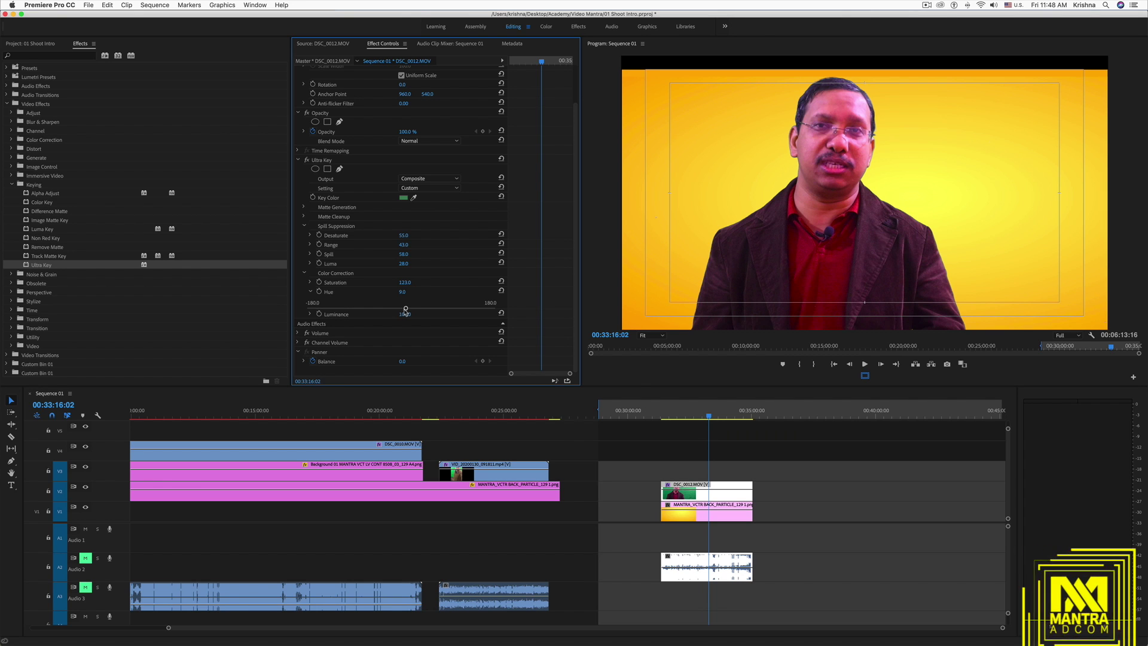
{"action": "left_click_drag", "start_coordinate": [406, 311], "coordinate": [406, 313]}
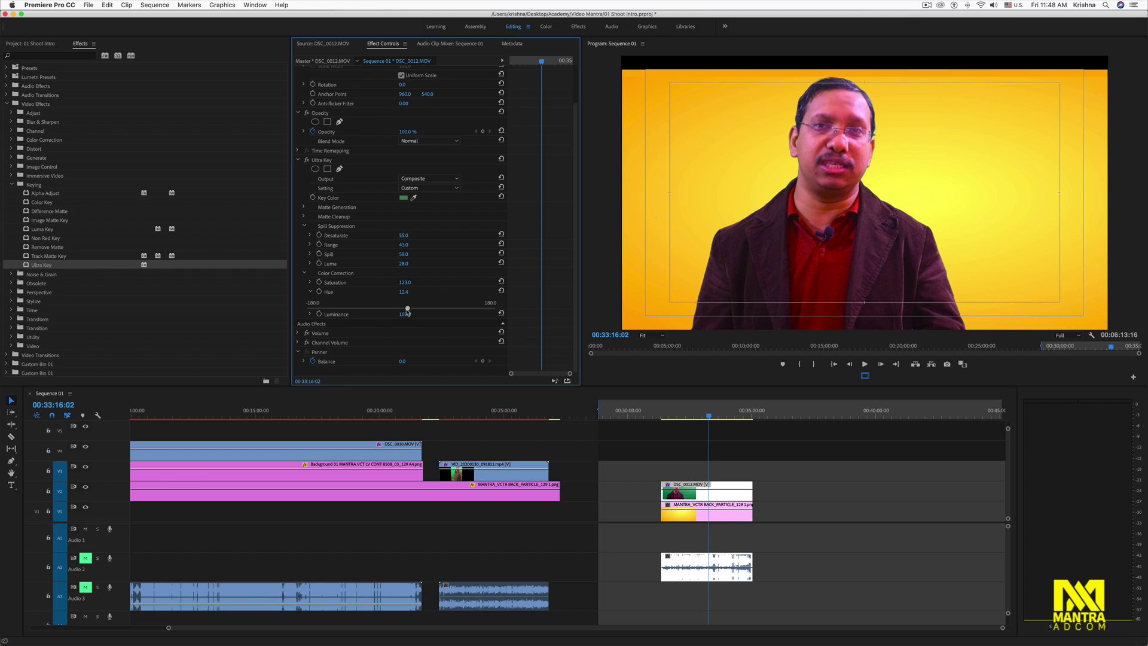
{"action": "left_click_drag", "start_coordinate": [407, 309], "coordinate": [399, 284]}
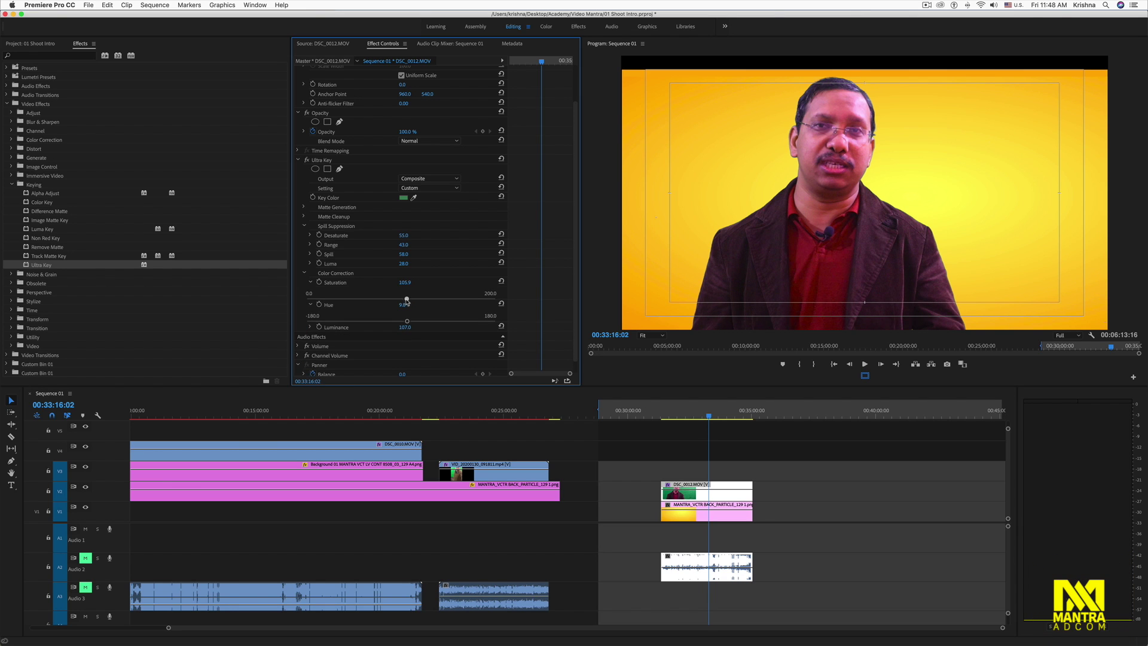
Lower Luminance to 99.8 and play back the colour-corrected key
{"action": "left_click", "coordinate": [311, 328]}
{"action": "left_click_drag", "start_coordinate": [409, 345], "coordinate": [400, 346]}
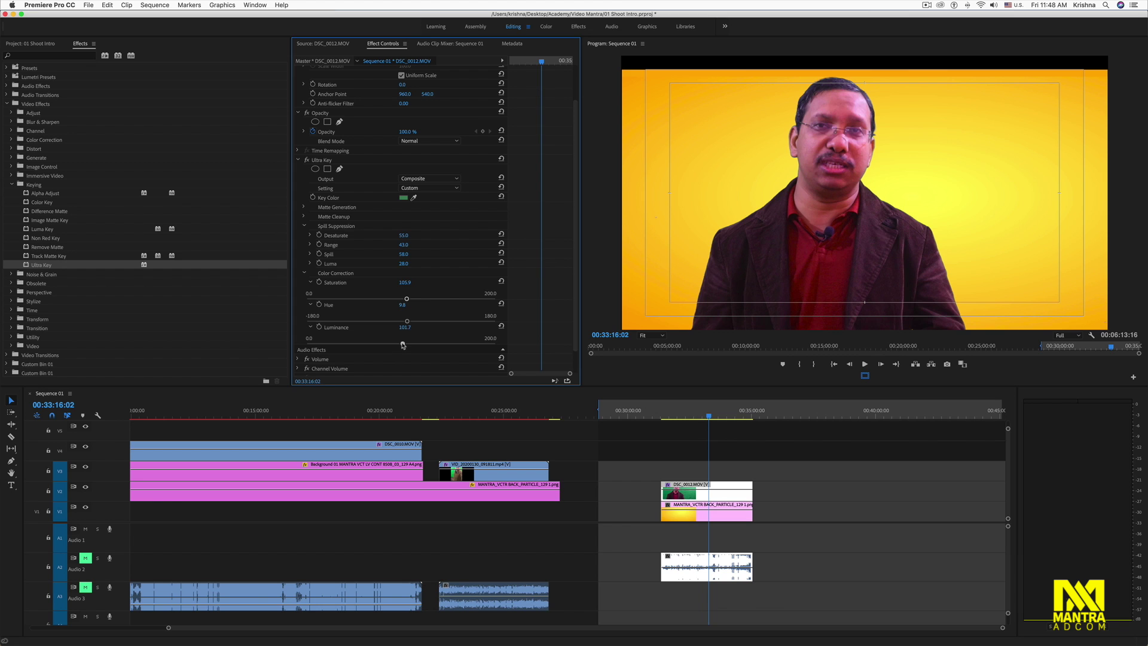
{"action": "left_click_drag", "start_coordinate": [402, 345], "coordinate": [400, 345]}
{"action": "left_click", "coordinate": [704, 418]}
{"action": "key", "text": "space"}
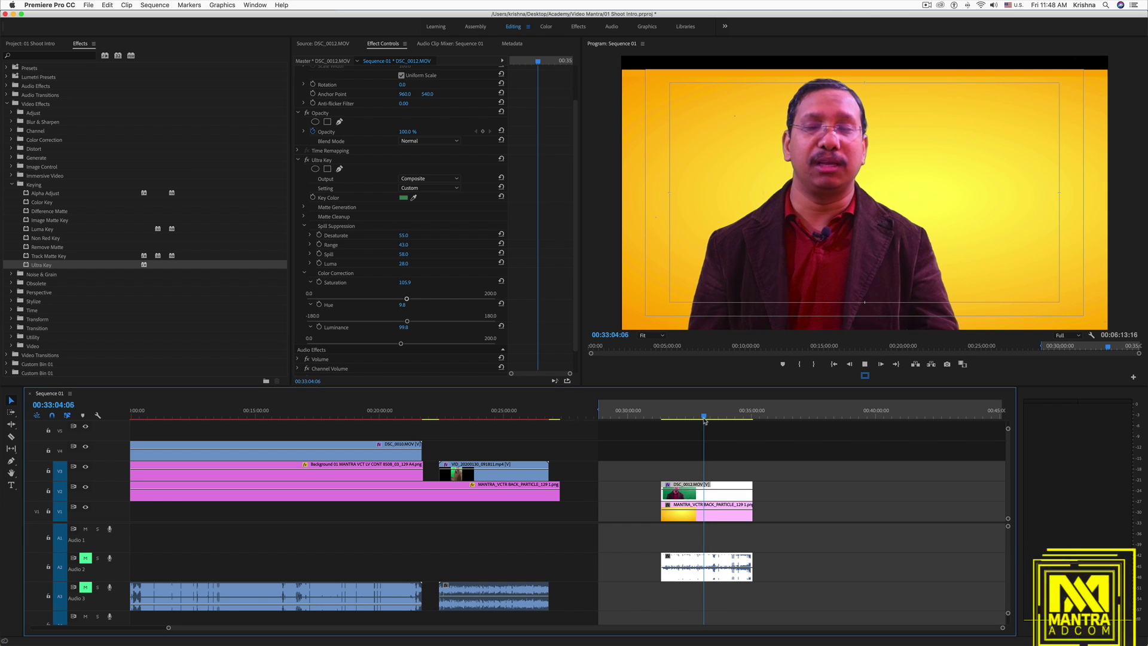
Scale the presenter to 74, shift him left and down in the frame, and preview playback
{"action": "left_click_drag", "start_coordinate": [405, 98], "coordinate": [383, 98]}
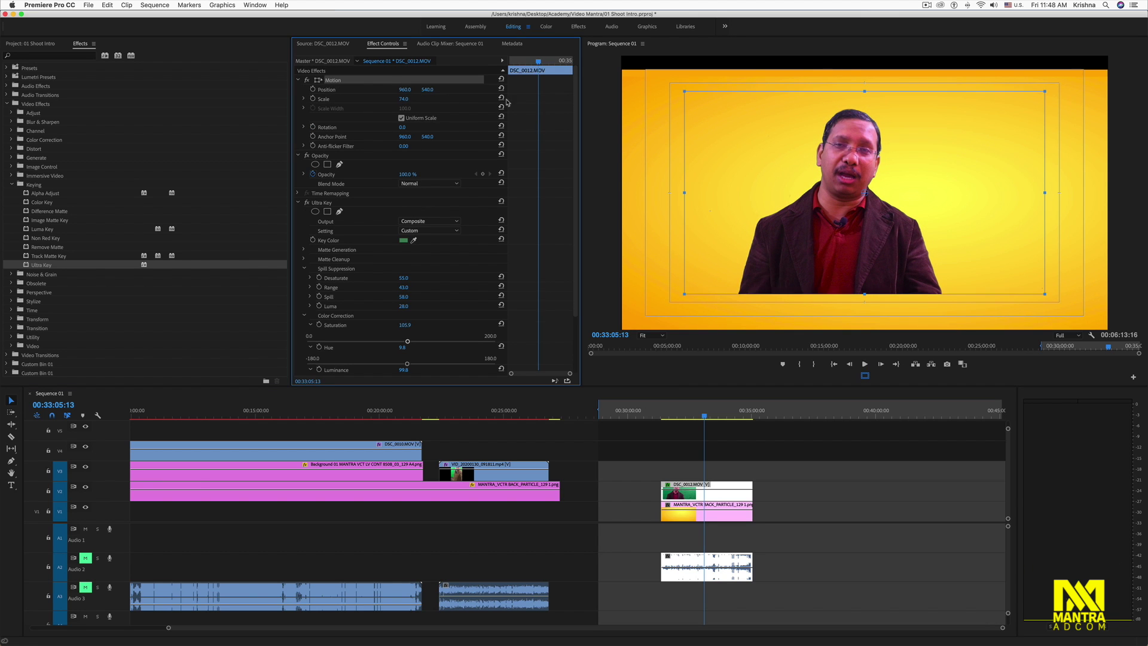
{"action": "left_click_drag", "start_coordinate": [869, 192], "coordinate": [786, 229]}
{"action": "key", "text": "j"}
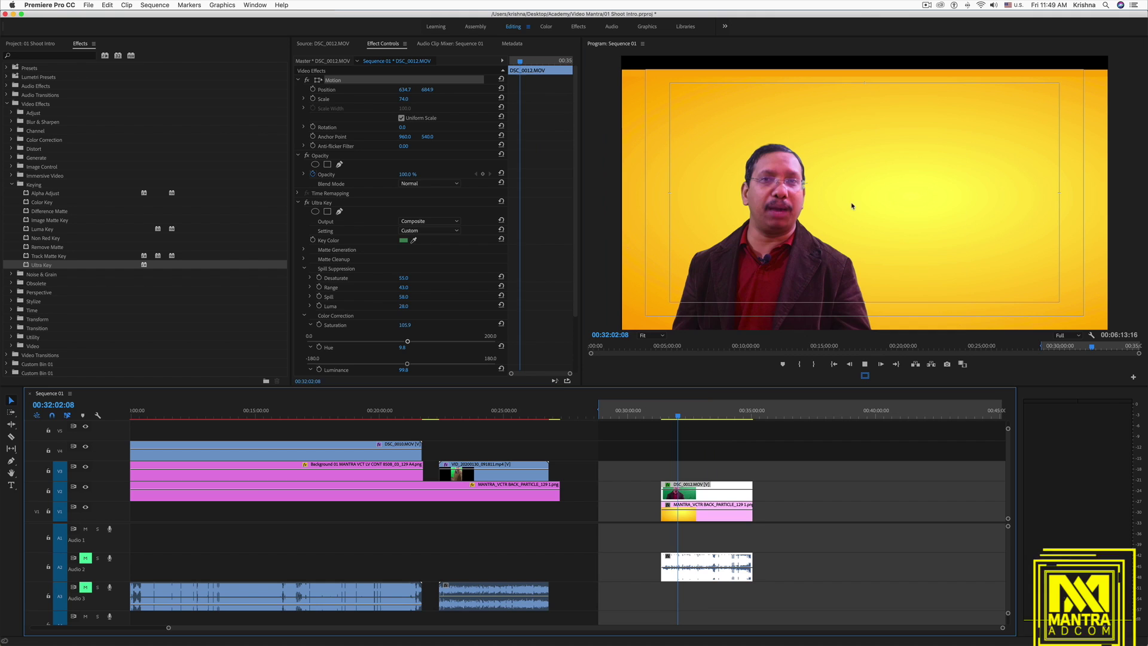
{"action": "key", "text": "space"}
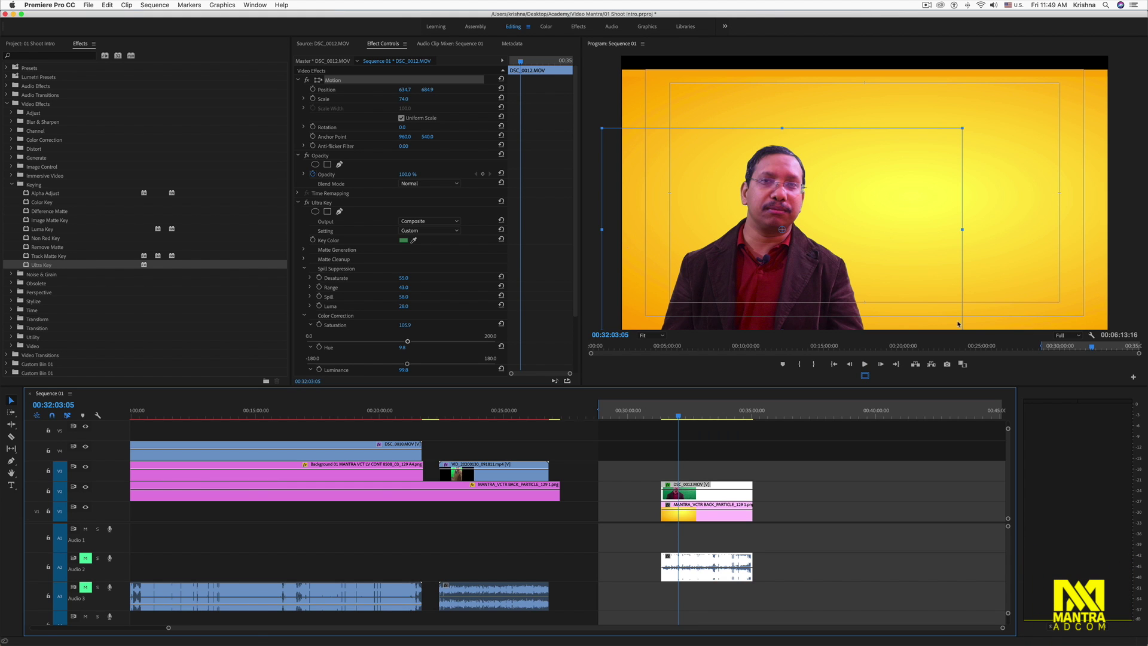
Move the presenter clip up to track V3 and create a new legacy title
{"action": "left_click_drag", "start_coordinate": [700, 482], "coordinate": [700, 462]}
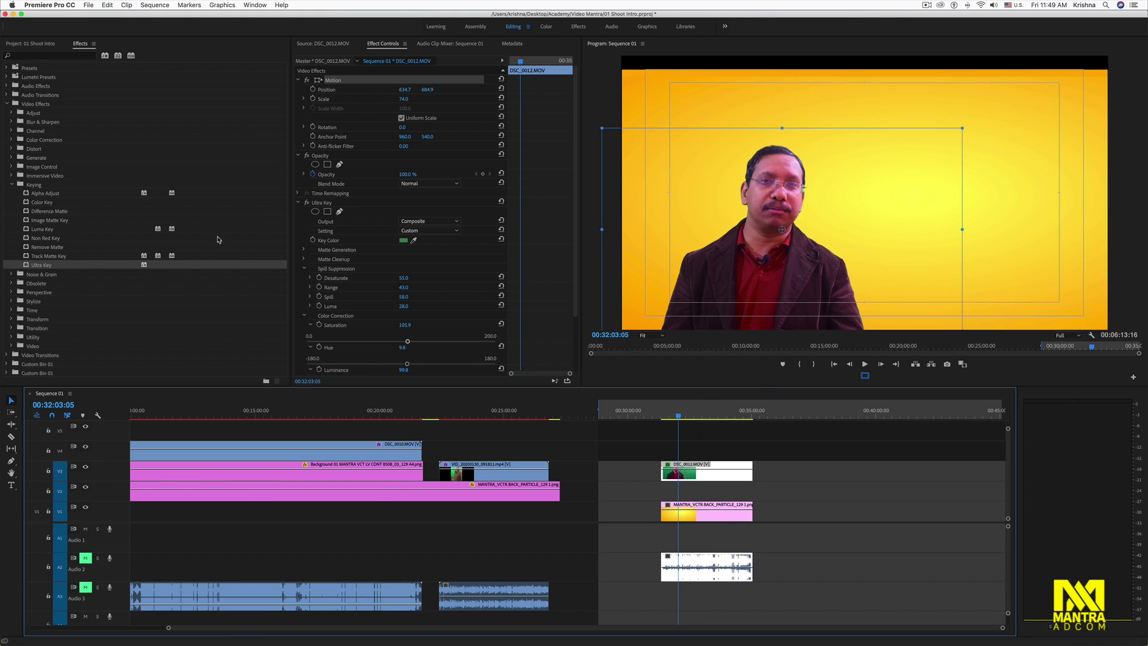
{"action": "left_click", "coordinate": [33, 43]}
{"action": "left_click", "coordinate": [88, 5]}
{"action": "mouse_move", "coordinate": [95, 18]}
{"action": "left_click", "coordinate": [258, 148]}
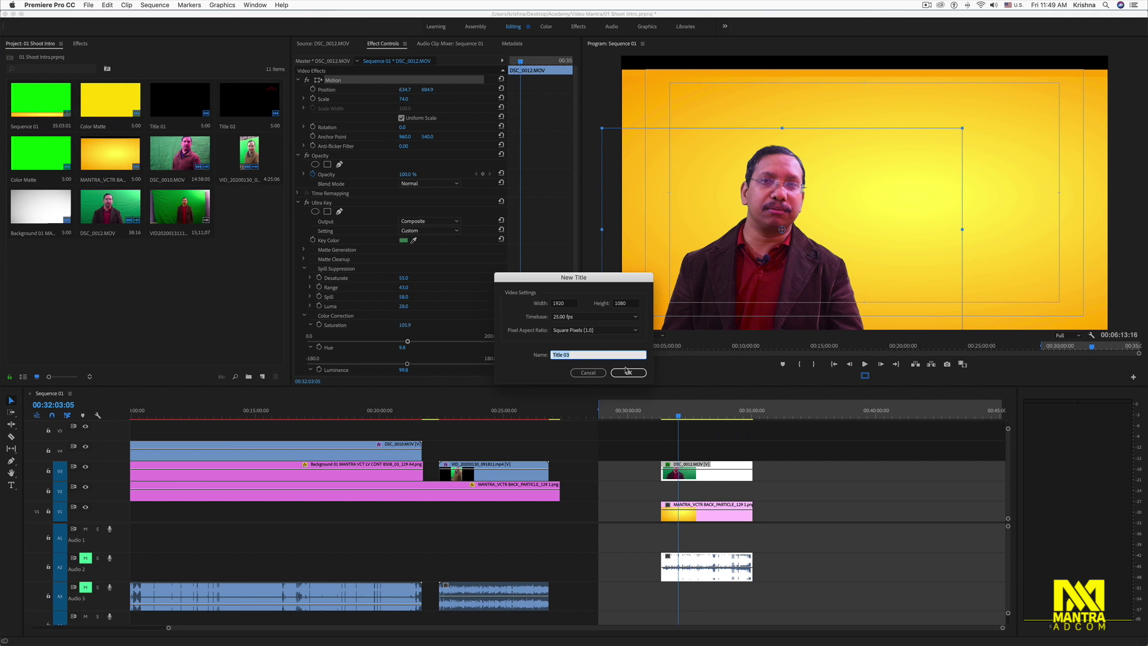
{"action": "left_click", "coordinate": [628, 373]}
Give the title text a different font and a near-black fill colour
{"action": "left_click", "coordinate": [412, 155]}
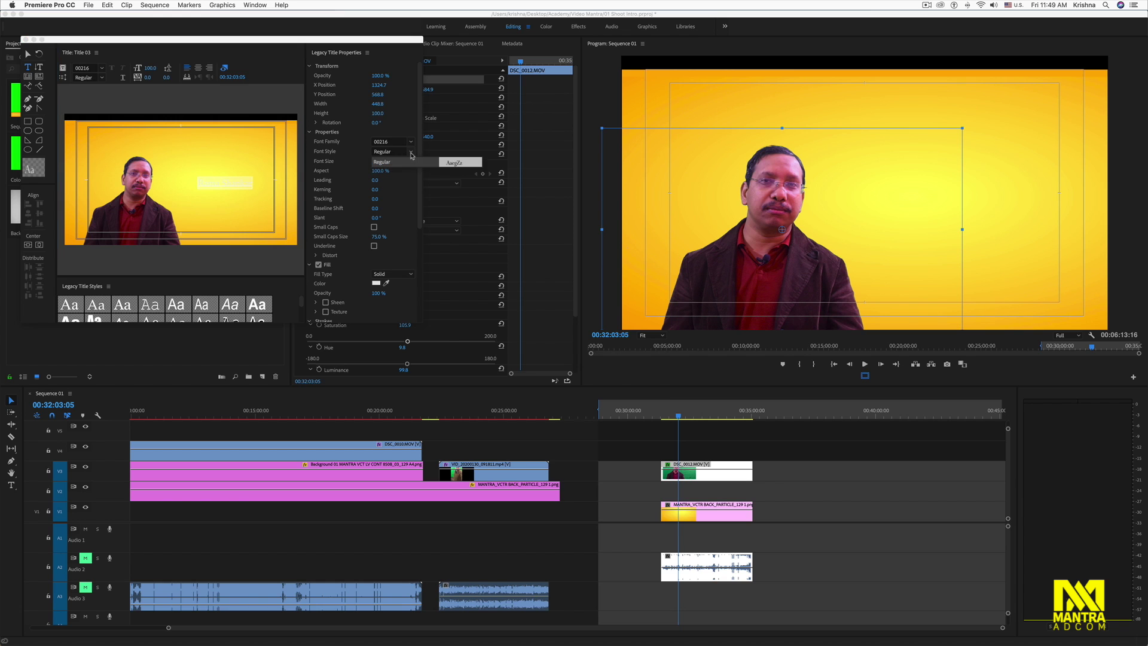
{"action": "left_click", "coordinate": [411, 142]}
{"action": "left_click", "coordinate": [412, 144]}
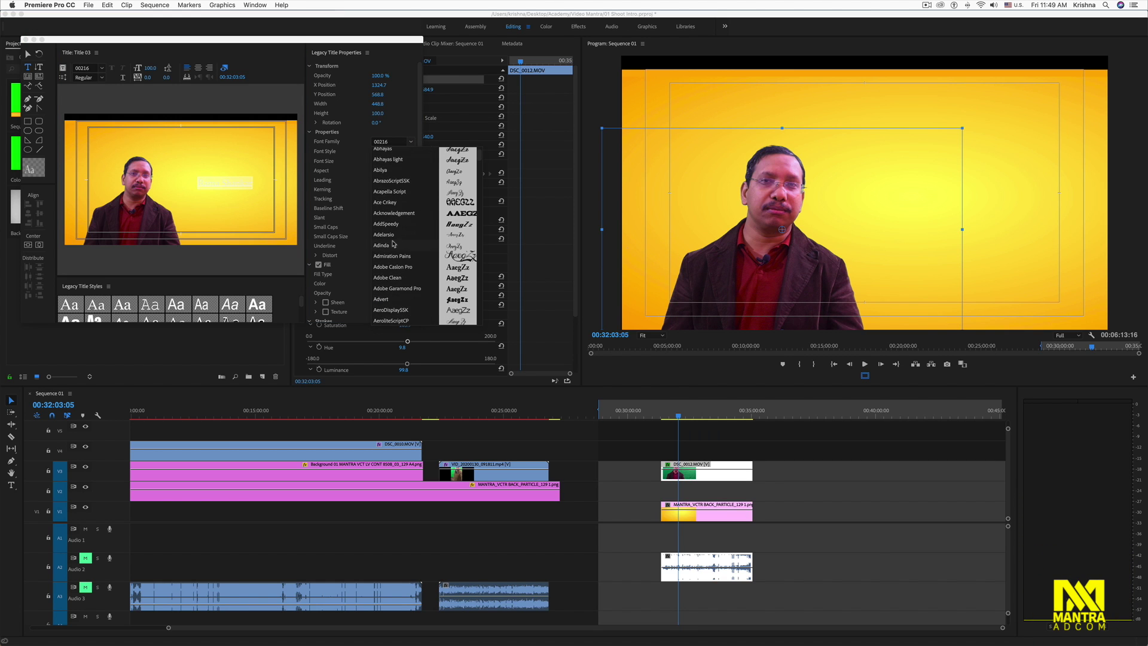
{"action": "left_click", "coordinate": [383, 246]}
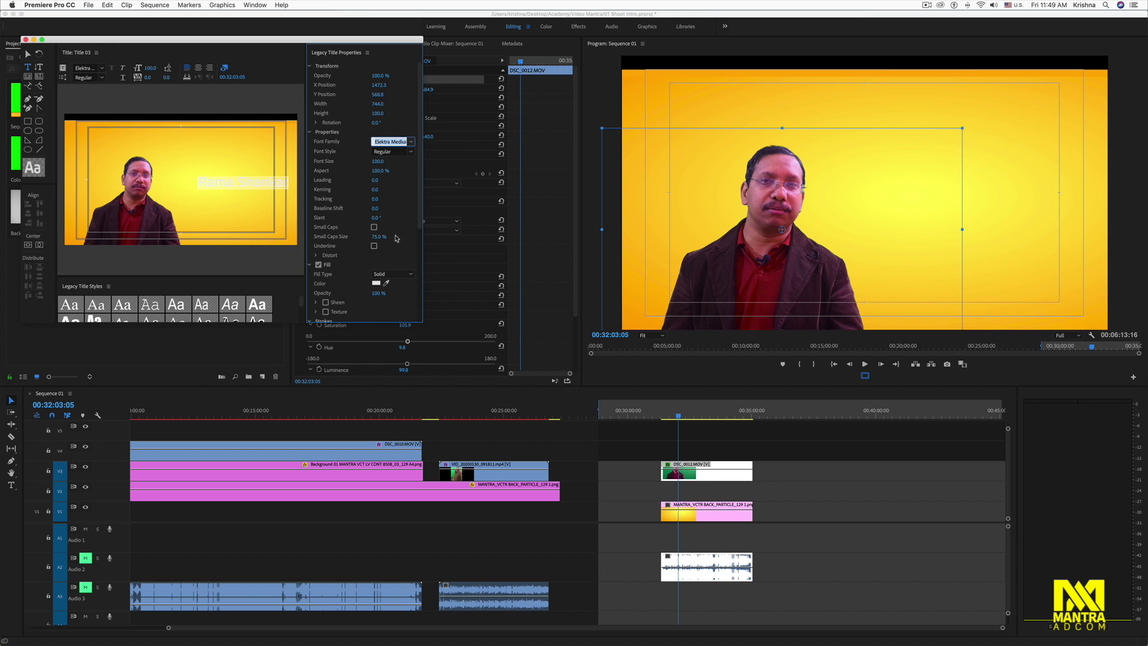
{"action": "left_click", "coordinate": [376, 283]}
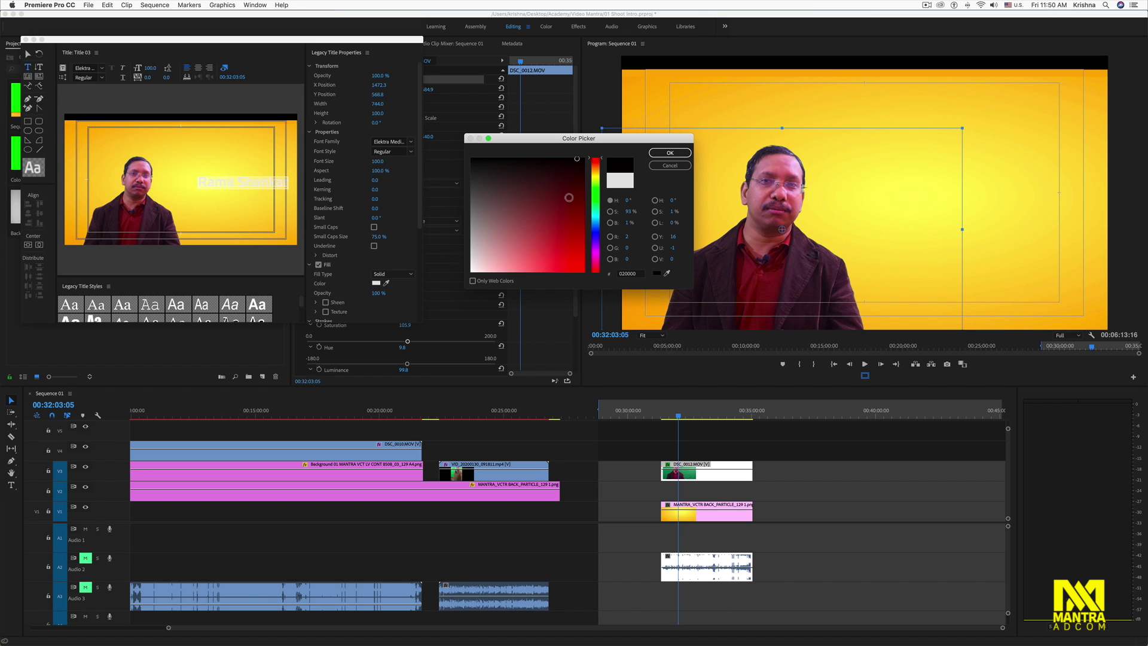
{"action": "left_click_drag", "start_coordinate": [584, 198], "coordinate": [583, 167]}
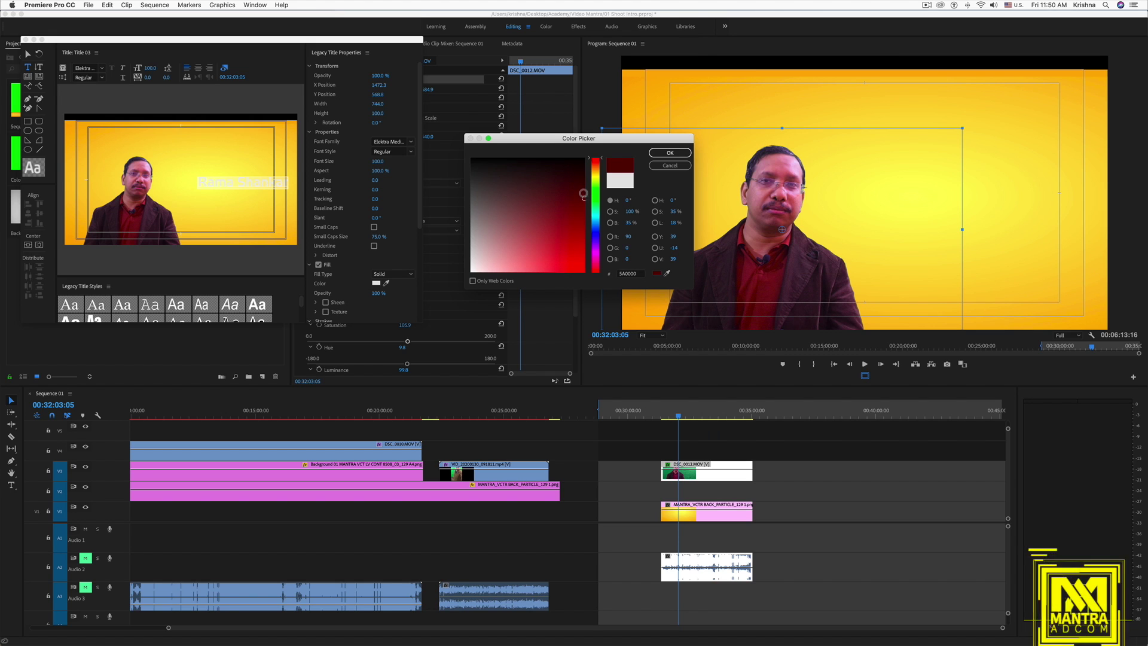
{"action": "left_click", "coordinate": [665, 154]}
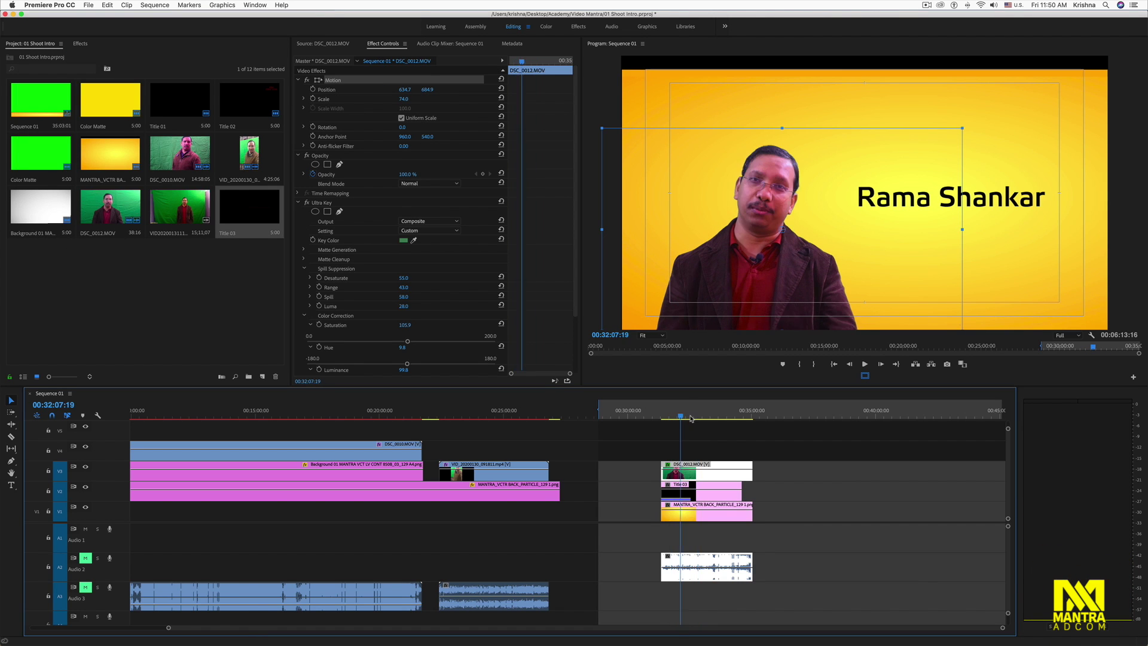
Replay from the title's start, then move the Rama Shankar title down and left
{"action": "left_click_drag", "start_coordinate": [681, 422], "coordinate": [666, 419]}
{"action": "key", "text": "space"}
{"action": "left_click", "coordinate": [723, 494]}
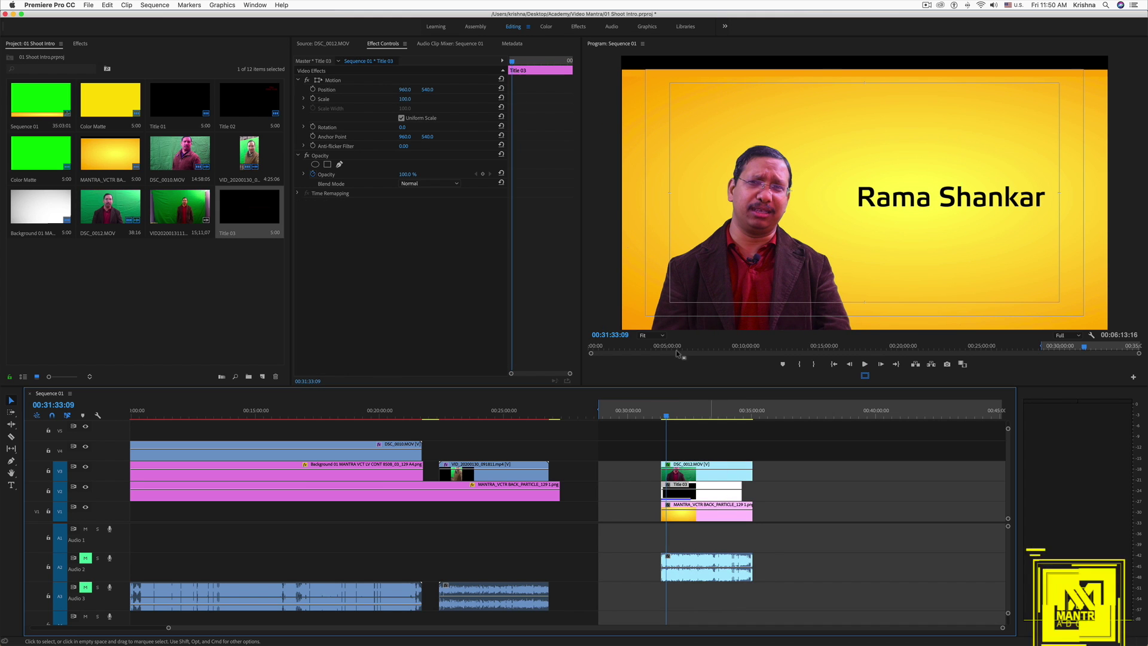
{"action": "left_click", "coordinate": [371, 82]}
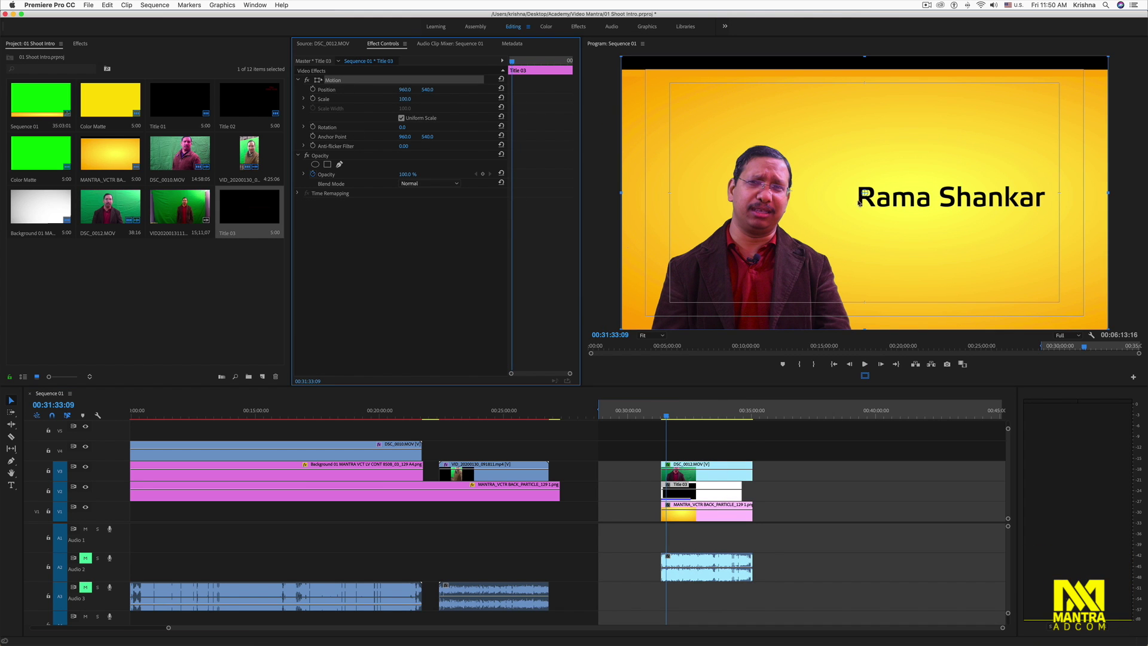
{"action": "left_click_drag", "start_coordinate": [860, 202], "coordinate": [737, 268]}
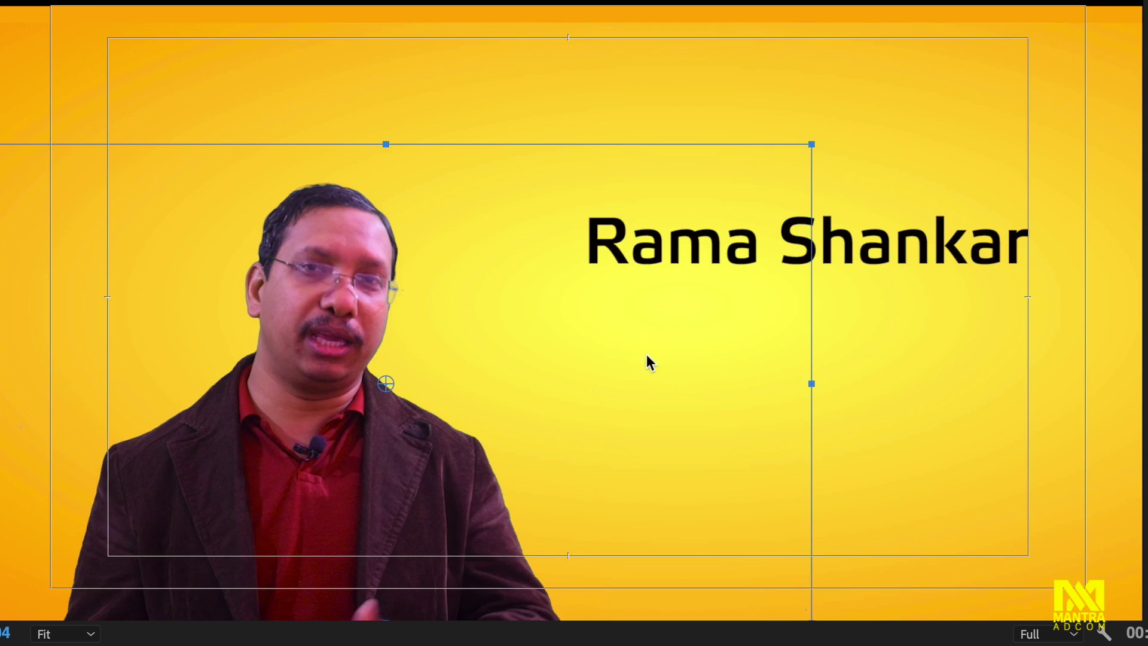
Move the presenter toward the centre of the frame and play back the composite
{"action": "left_click_drag", "start_coordinate": [900, 219], "coordinate": [1090, 229]}
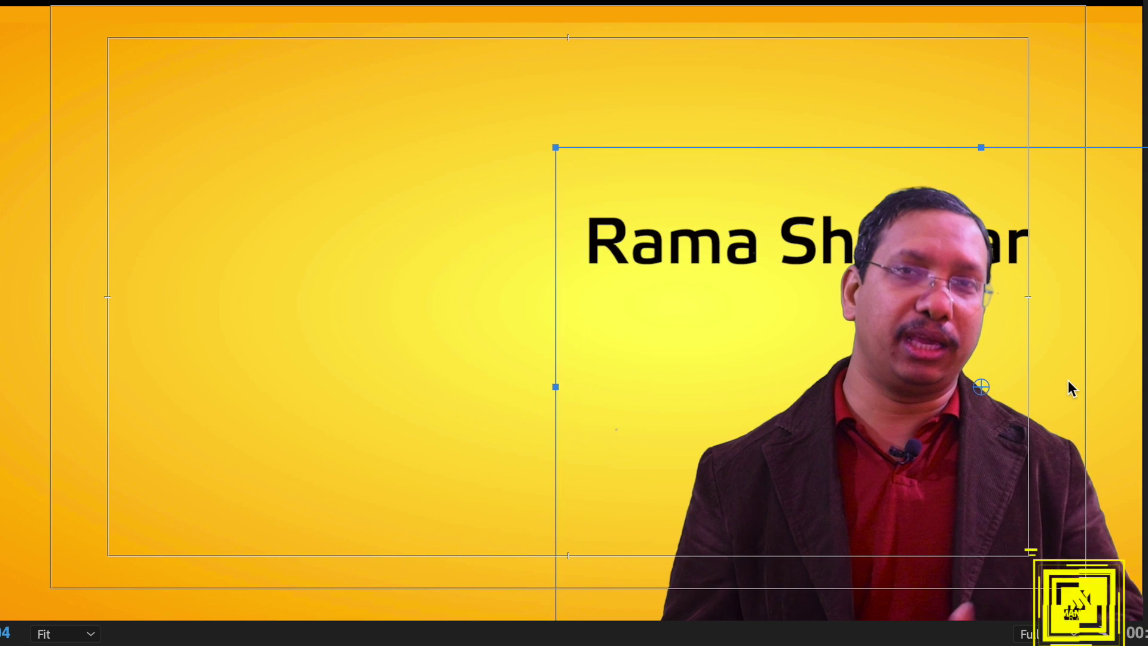
{"action": "left_click_drag", "start_coordinate": [1069, 386], "coordinate": [713, 312]}
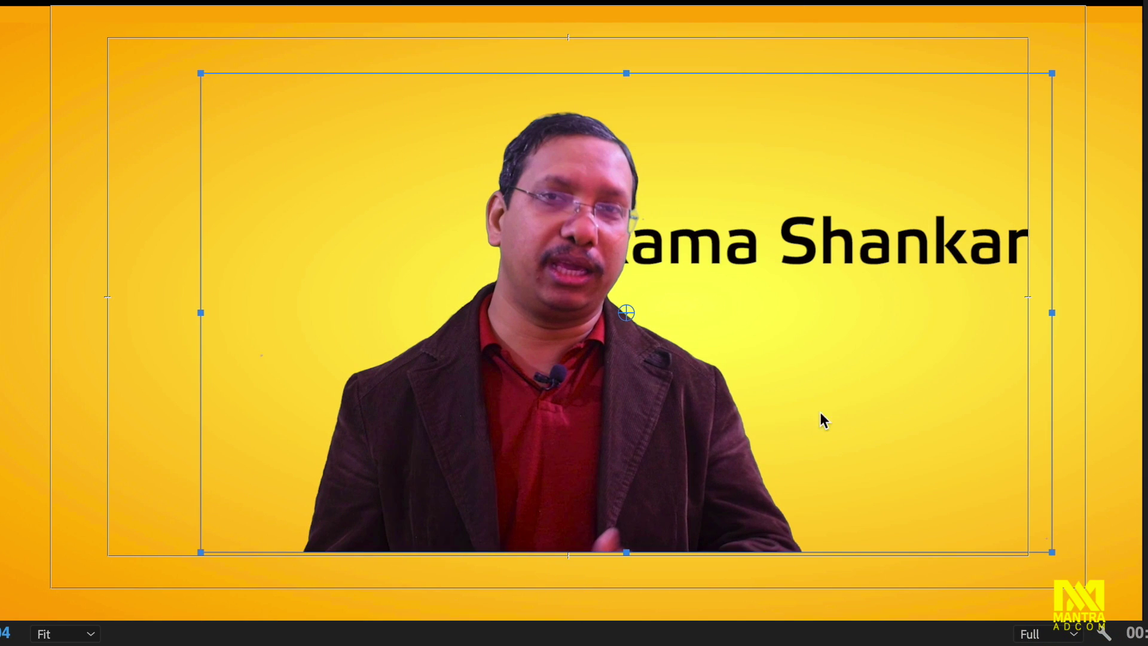
{"action": "key", "text": "space"}
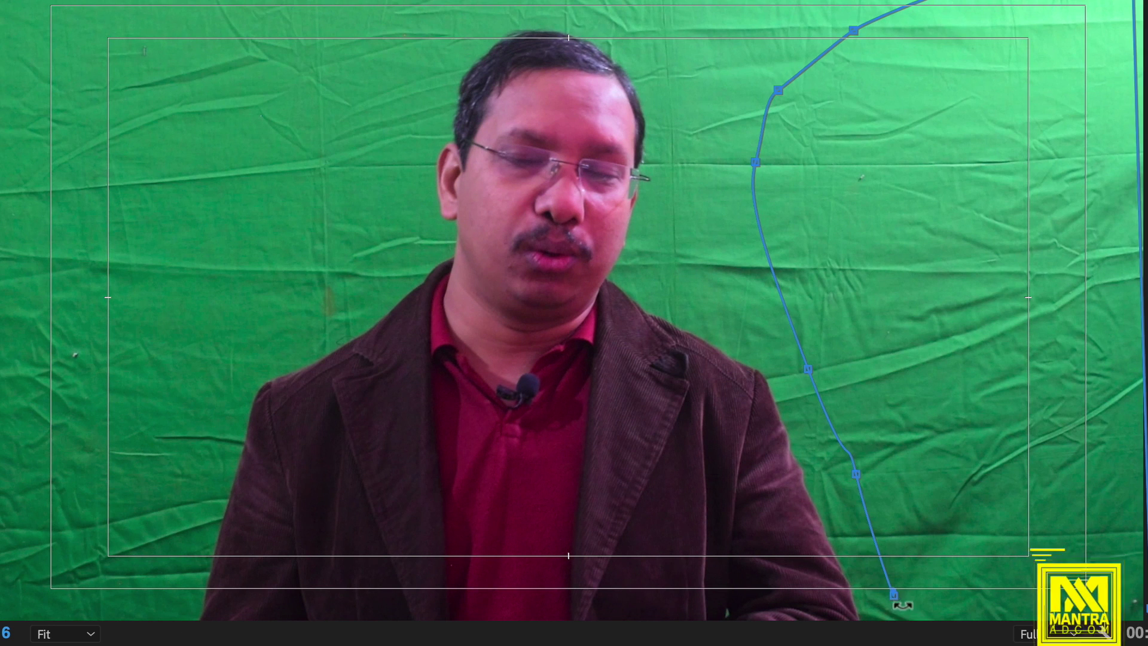
Add mask points at the lower right and along the bottom edge, then close the shape at its start
{"action": "left_click", "coordinate": [1046, 509]}
{"action": "left_click", "coordinate": [973, 512]}
{"action": "left_click", "coordinate": [867, 459]}
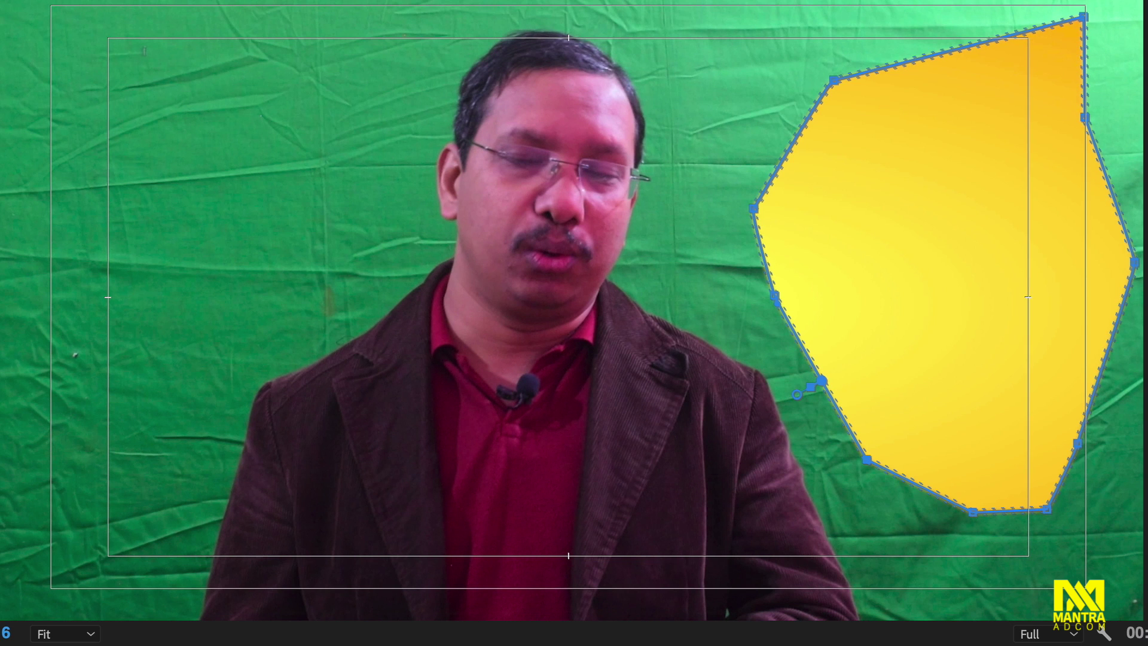